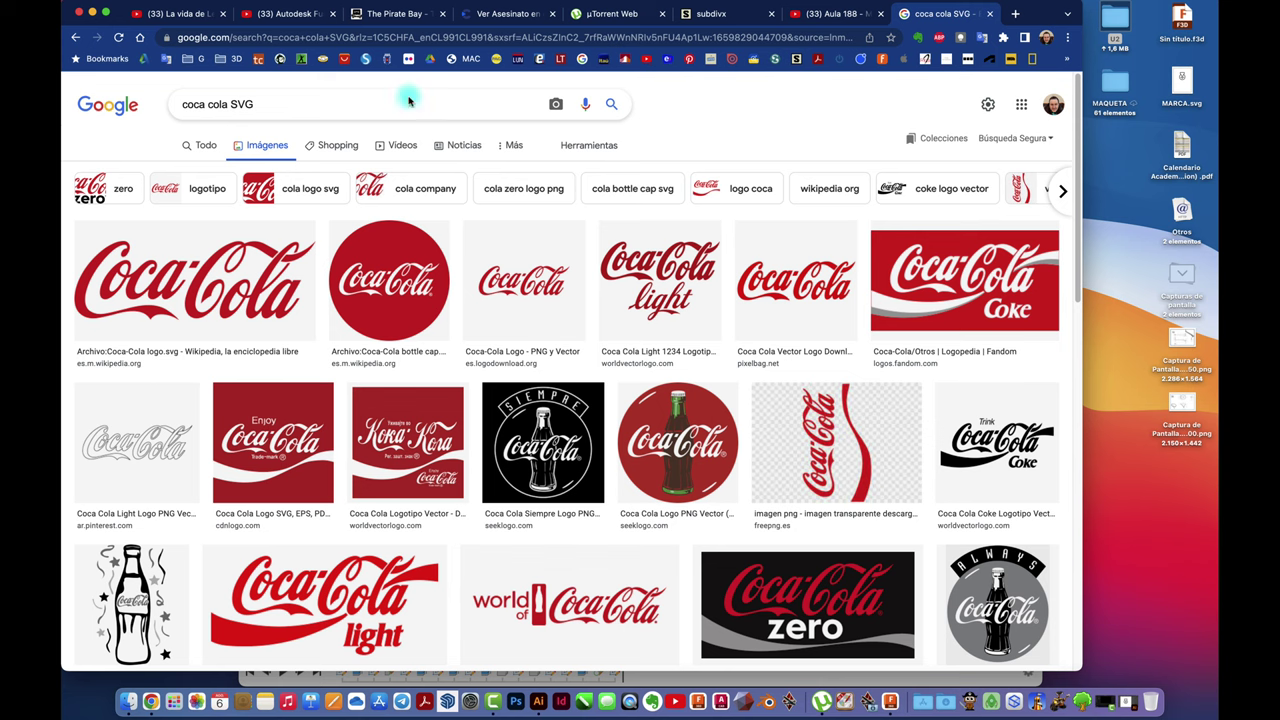
Step: Change the Google Images search from 'coca cola SVG' to 'coca cola png'
{"action": "left_click", "coordinate": [277, 107]}
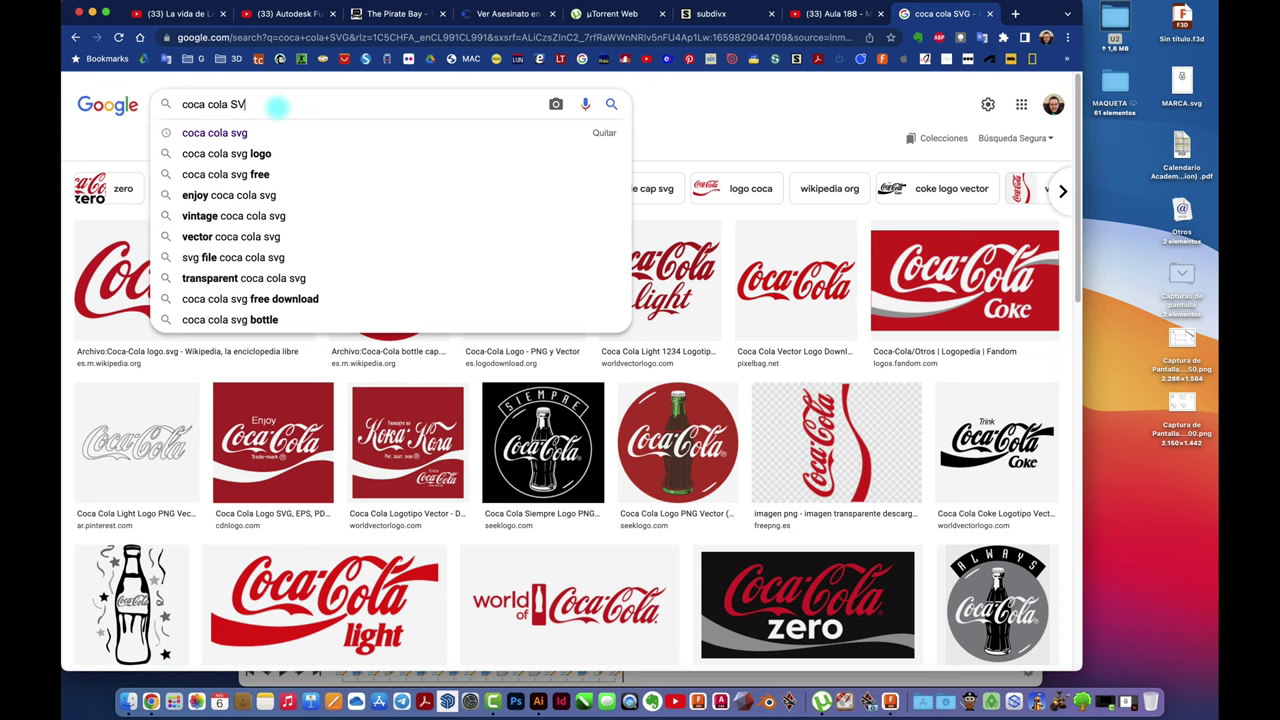
{"action": "key", "text": "BackSpace"}
{"action": "key", "text": "BackSpace"}
{"action": "key", "text": "BackSpace"}
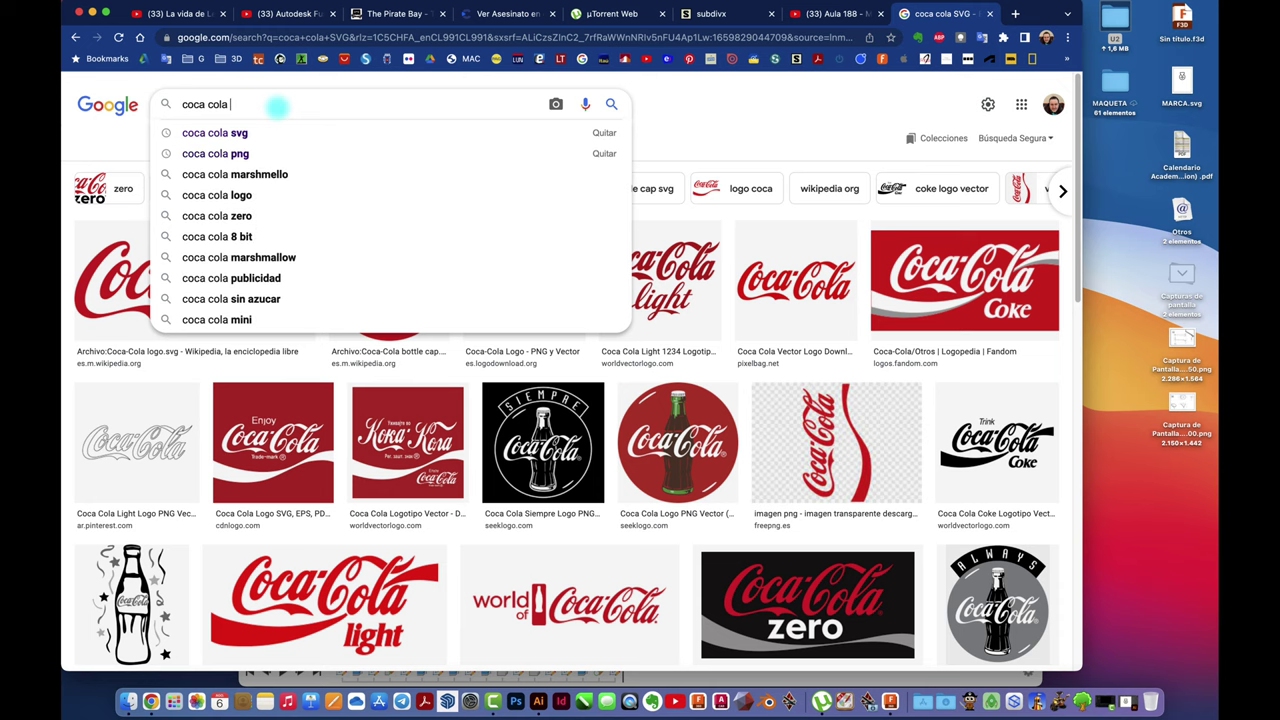
{"action": "left_click", "coordinate": [246, 154]}
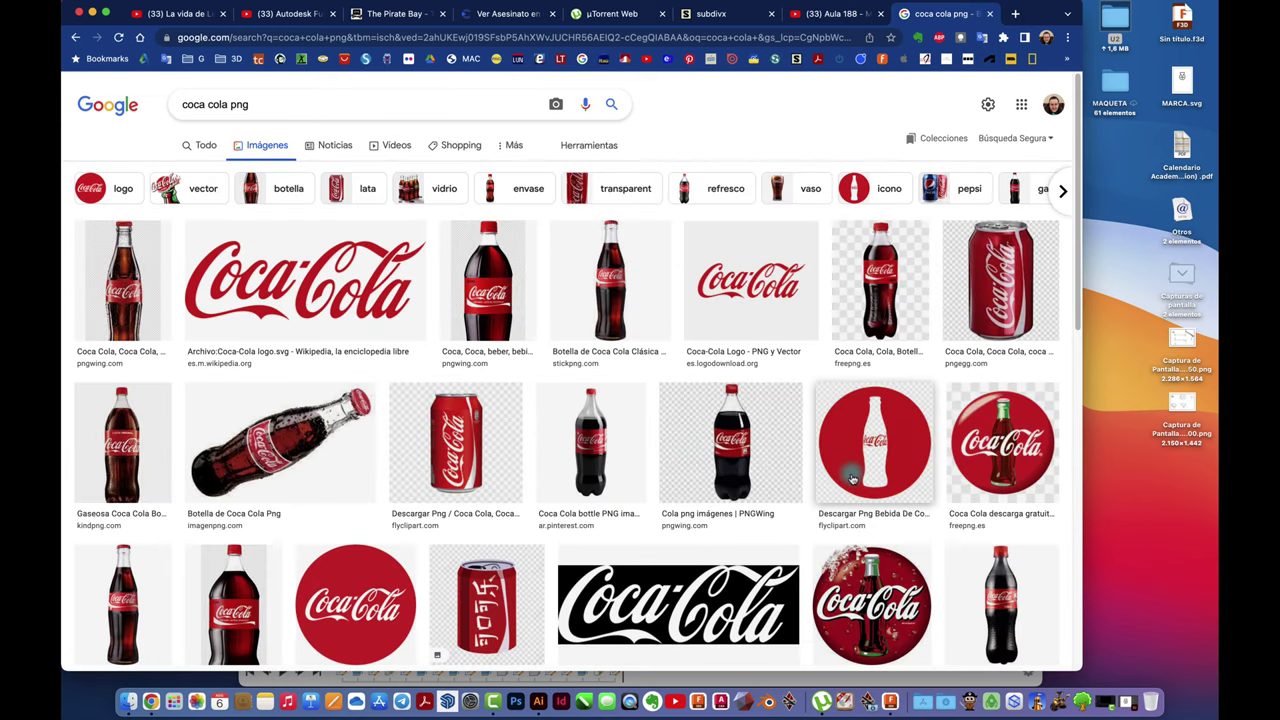
Step: Open the FlyClipart source page of the white bottle on red circle image
{"action": "left_click", "coordinate": [829, 400]}
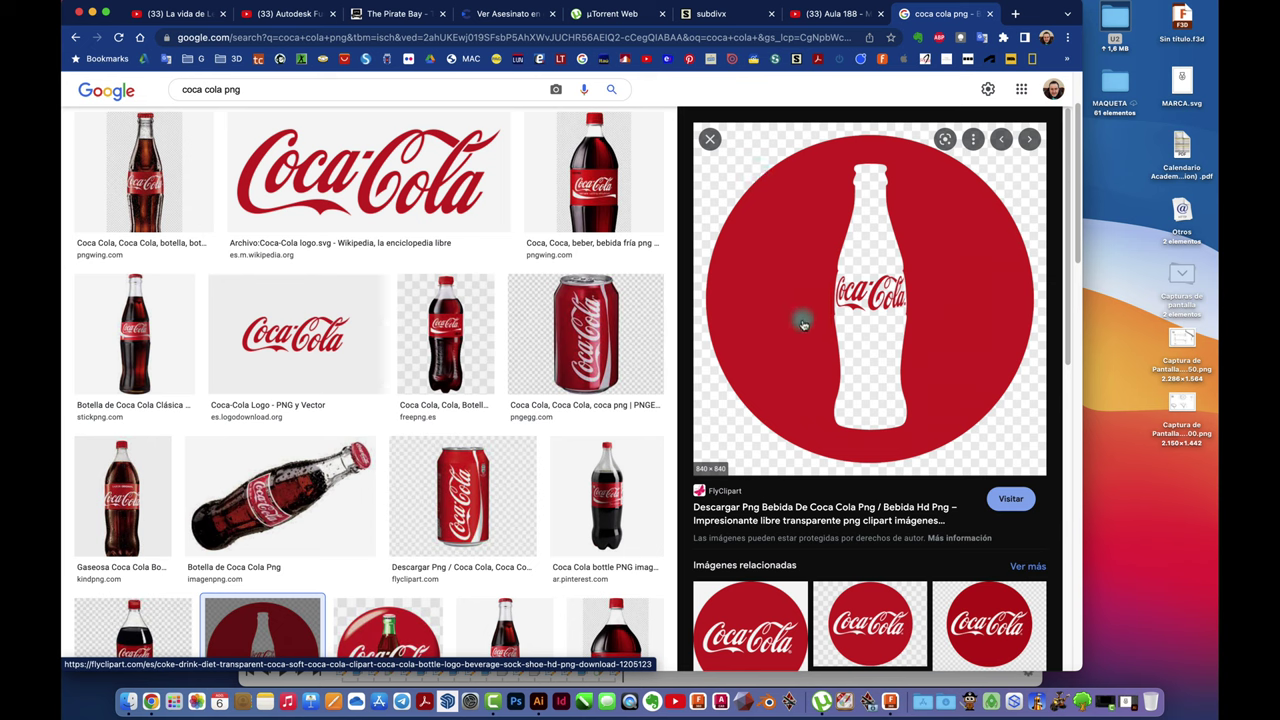
{"action": "left_click", "coordinate": [783, 273]}
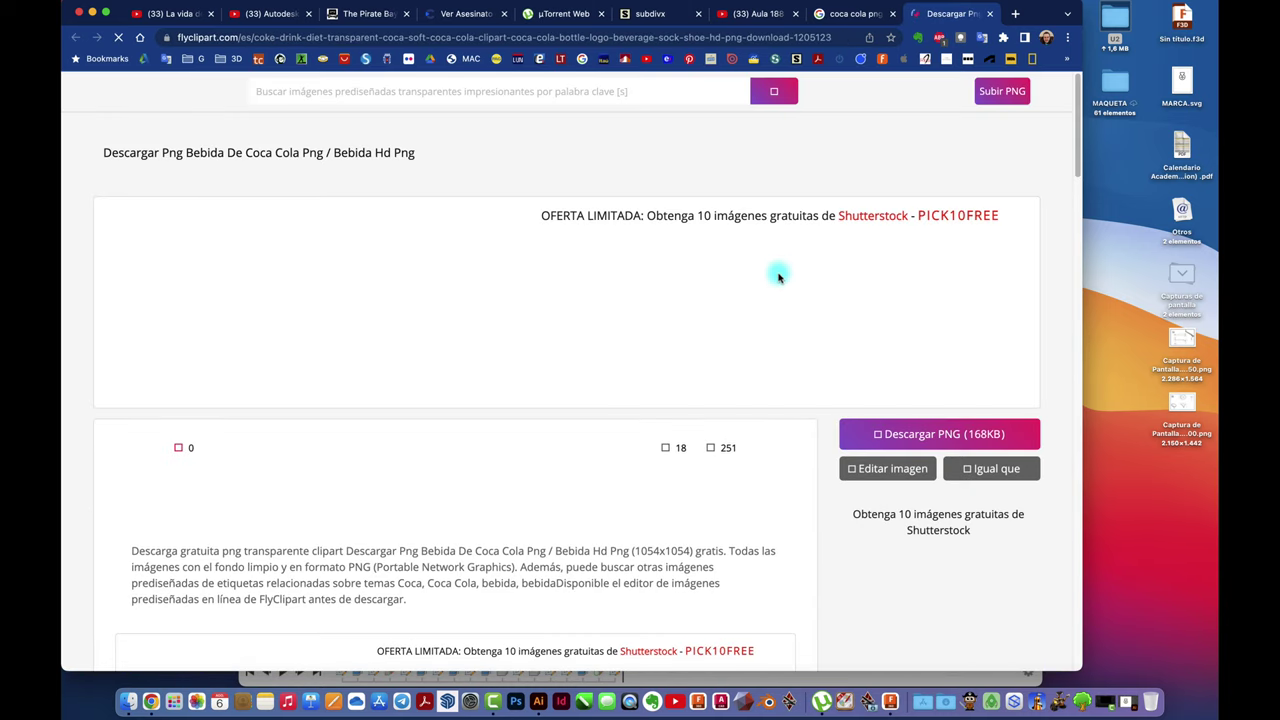
{"action": "scroll", "coordinate": [640, 332], "scroll_direction": "down", "scroll_amount": 5}
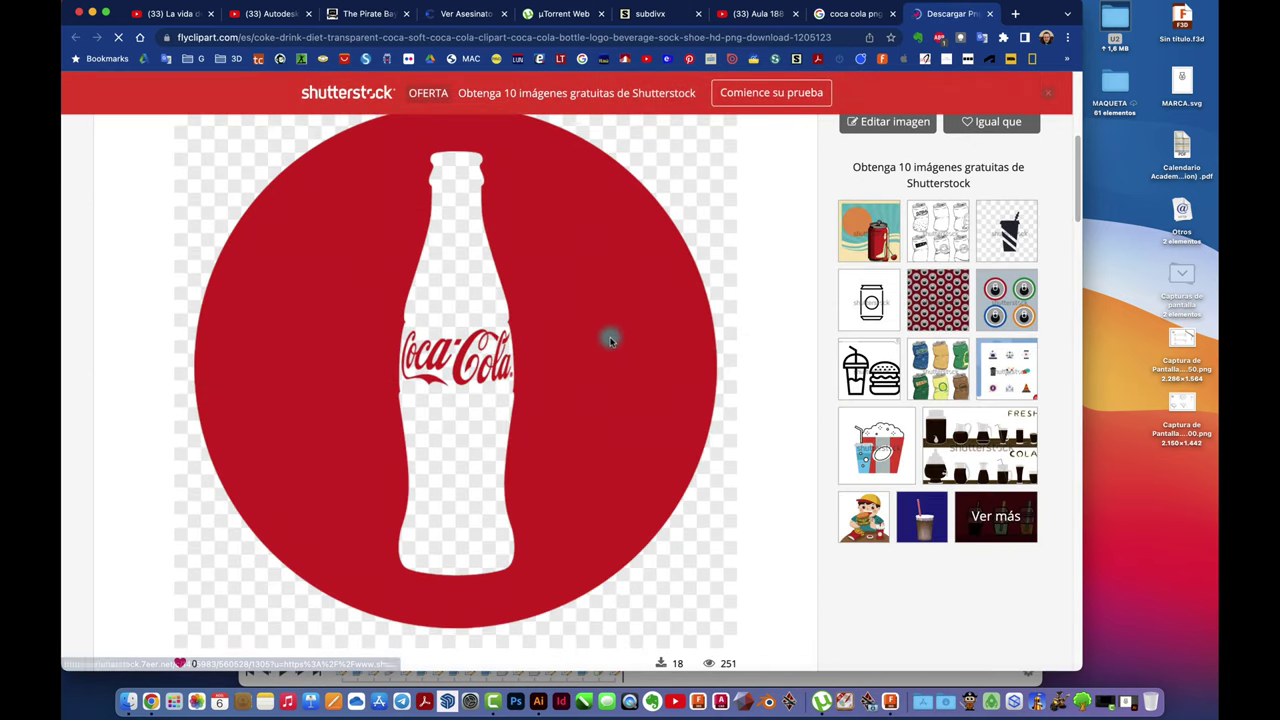
{"action": "scroll", "coordinate": [631, 334], "scroll_direction": "up", "scroll_amount": 2}
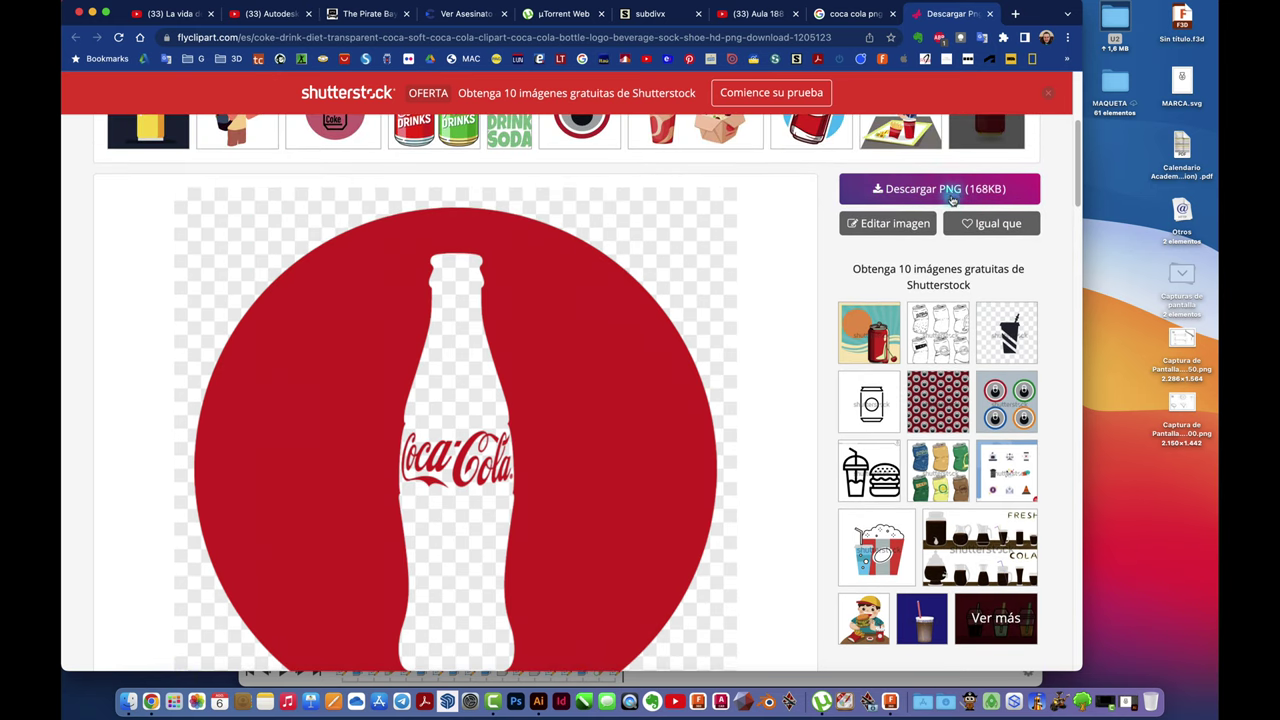
Step: Download the 168KB Coca-Cola bottle PNG from FlyClipart
{"action": "left_click", "coordinate": [951, 190]}
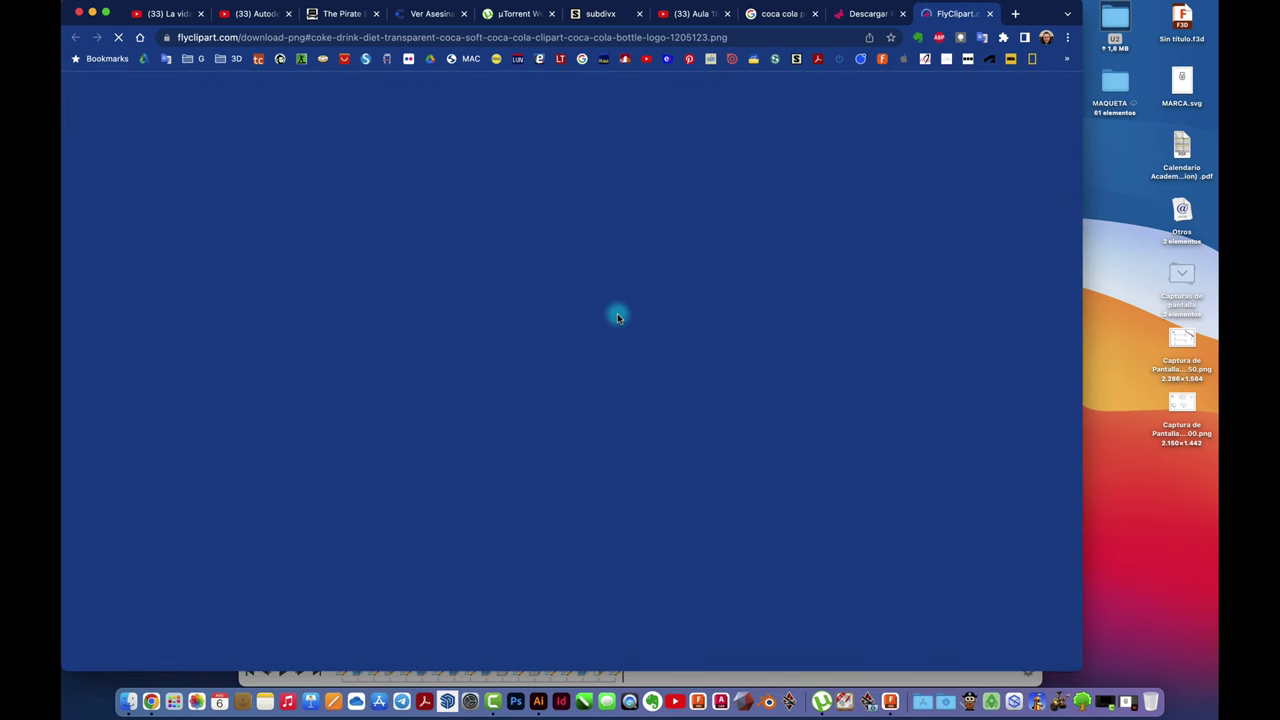
{"action": "scroll", "coordinate": [620, 330], "scroll_direction": "down", "scroll_amount": 1}
{"action": "scroll", "coordinate": [628, 371], "scroll_direction": "down", "scroll_amount": 3}
{"action": "scroll", "coordinate": [628, 372], "scroll_direction": "down", "scroll_amount": 2}
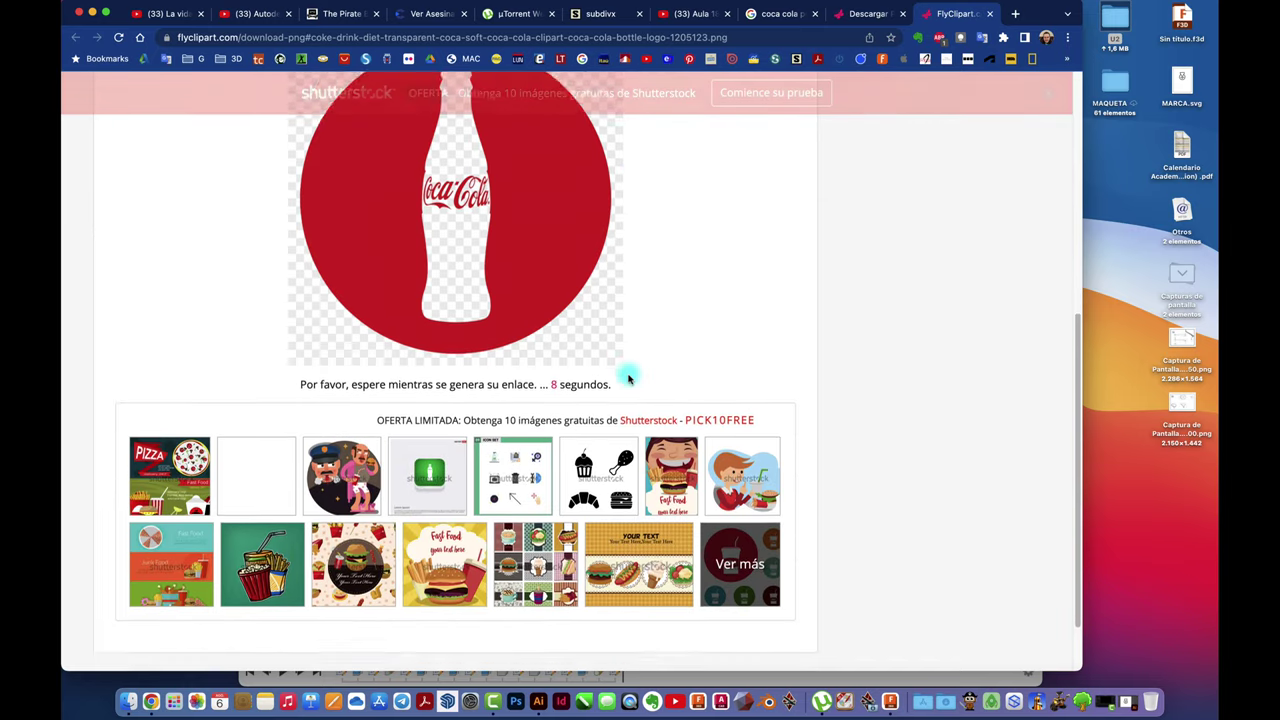
{"action": "scroll", "coordinate": [627, 376], "scroll_direction": "down", "scroll_amount": 1}
{"action": "scroll", "coordinate": [628, 376], "scroll_direction": "up", "scroll_amount": 1}
{"action": "scroll", "coordinate": [600, 355], "scroll_direction": "up", "scroll_amount": 1}
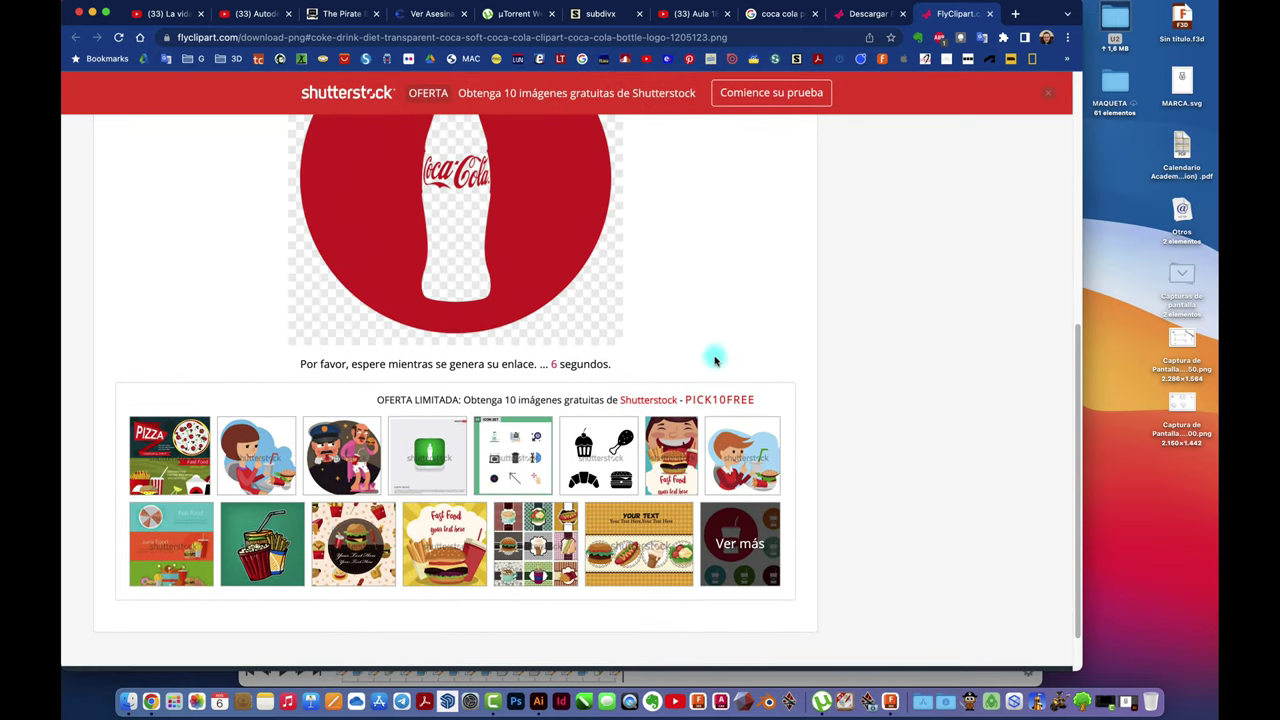
{"action": "scroll", "coordinate": [724, 360], "scroll_direction": "up", "scroll_amount": 2}
{"action": "scroll", "coordinate": [853, 401], "scroll_direction": "up", "scroll_amount": 1}
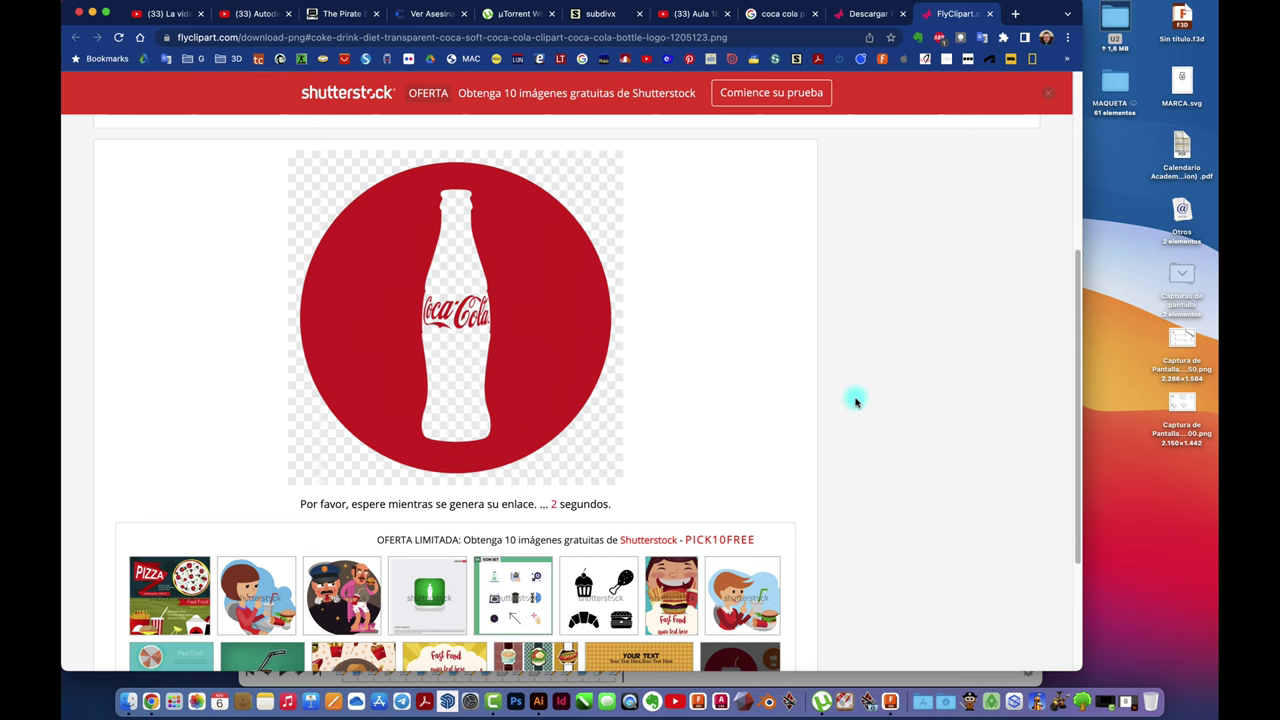
{"action": "scroll", "coordinate": [776, 445], "scroll_direction": "up", "scroll_amount": 2}
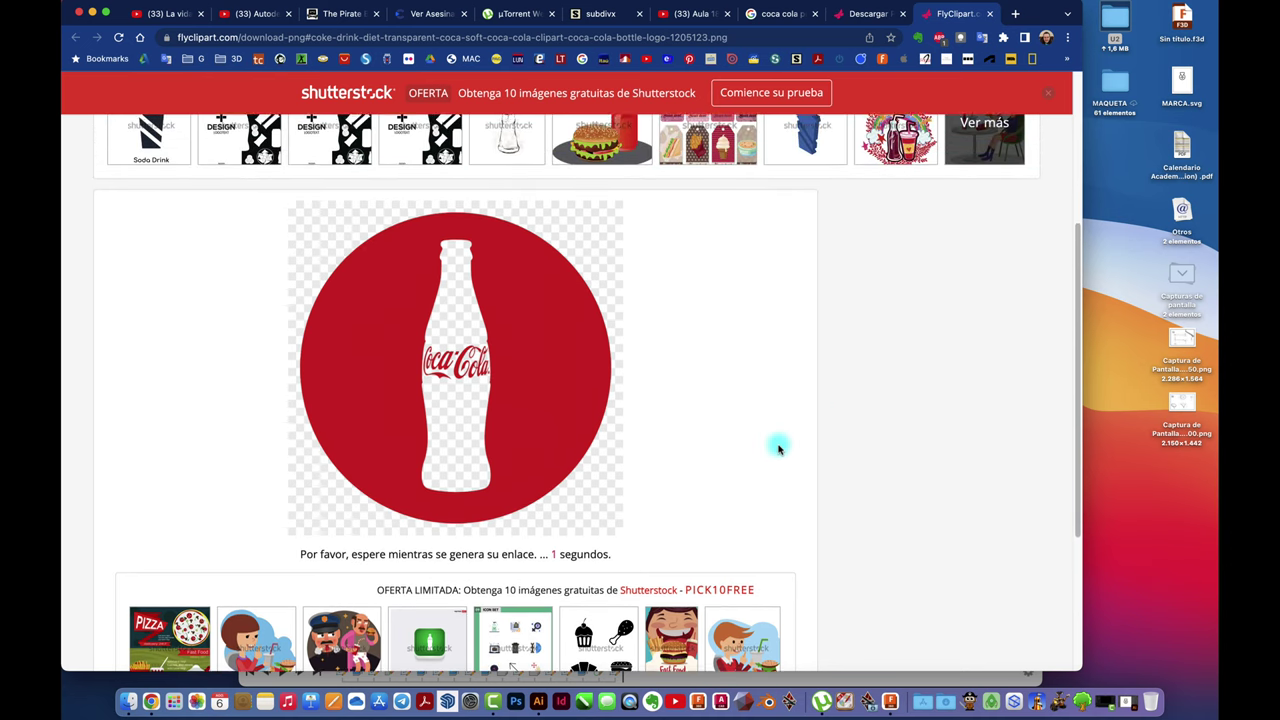
{"action": "left_click", "coordinate": [474, 567]}
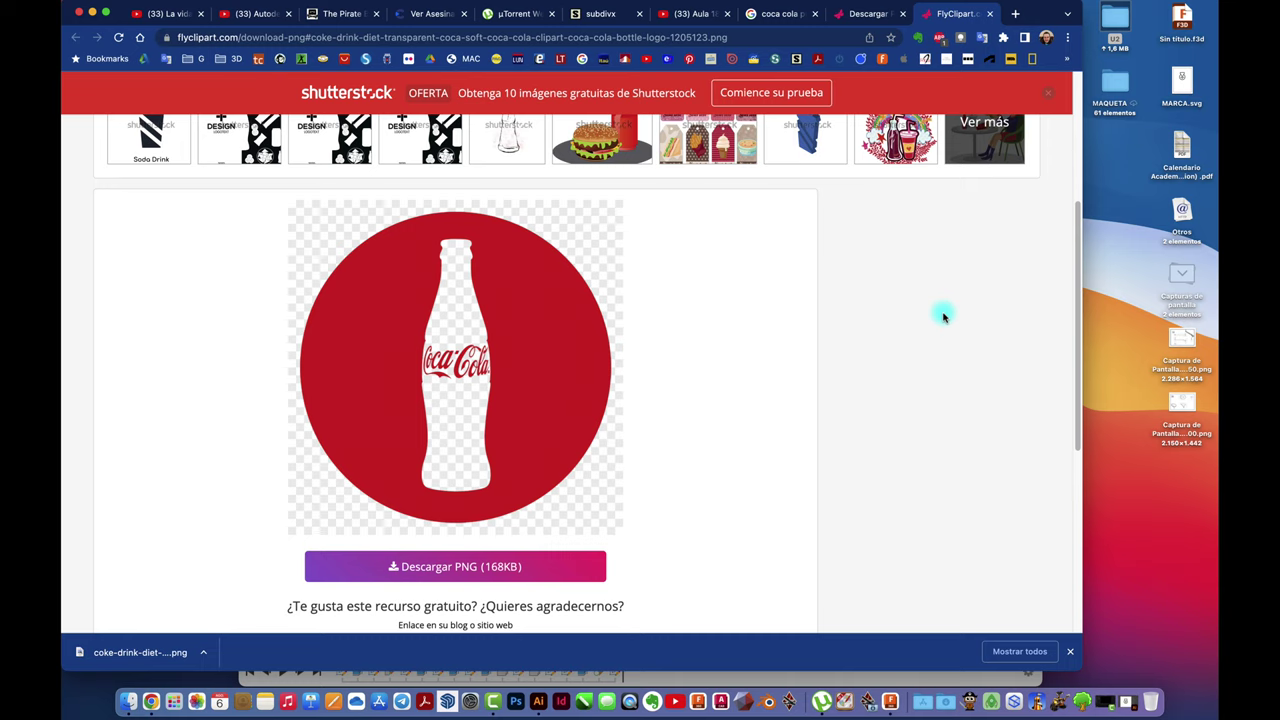
Step: Go to online-convert.com in a new tab and pick 'Convertir a SVG' in the image converter
{"action": "left_click", "coordinate": [1015, 13]}
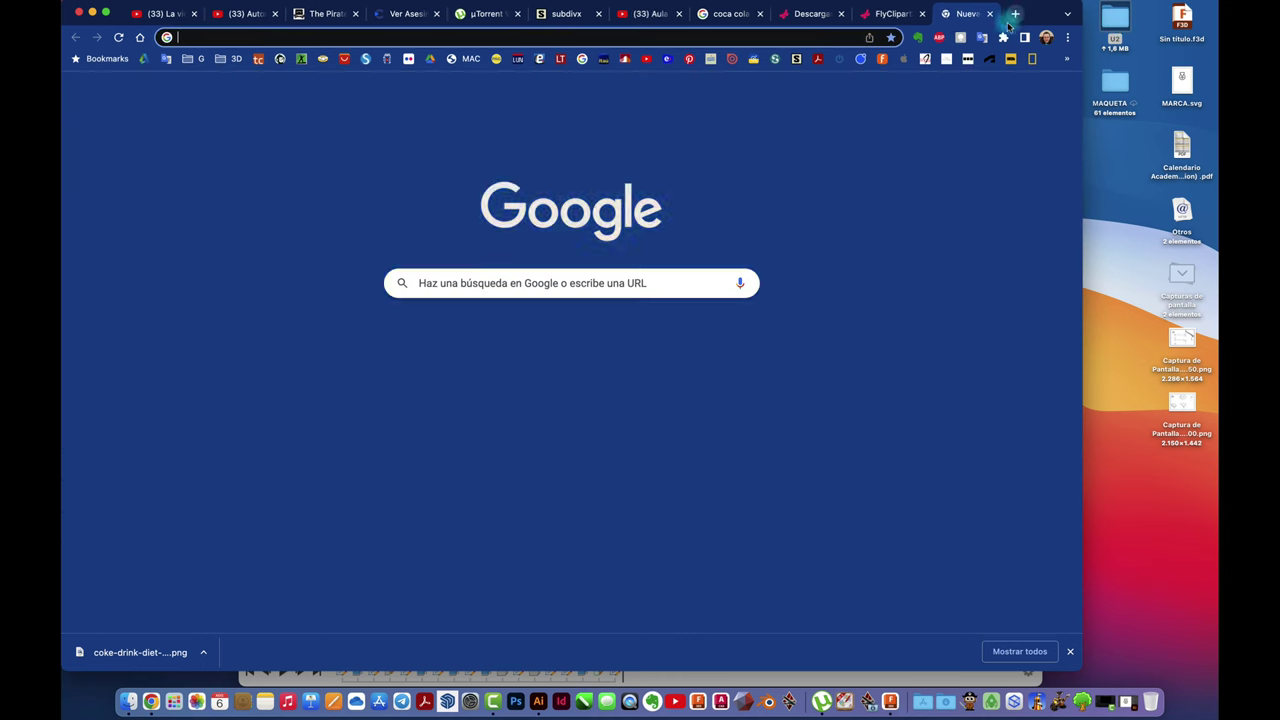
{"action": "left_click", "coordinate": [301, 58]}
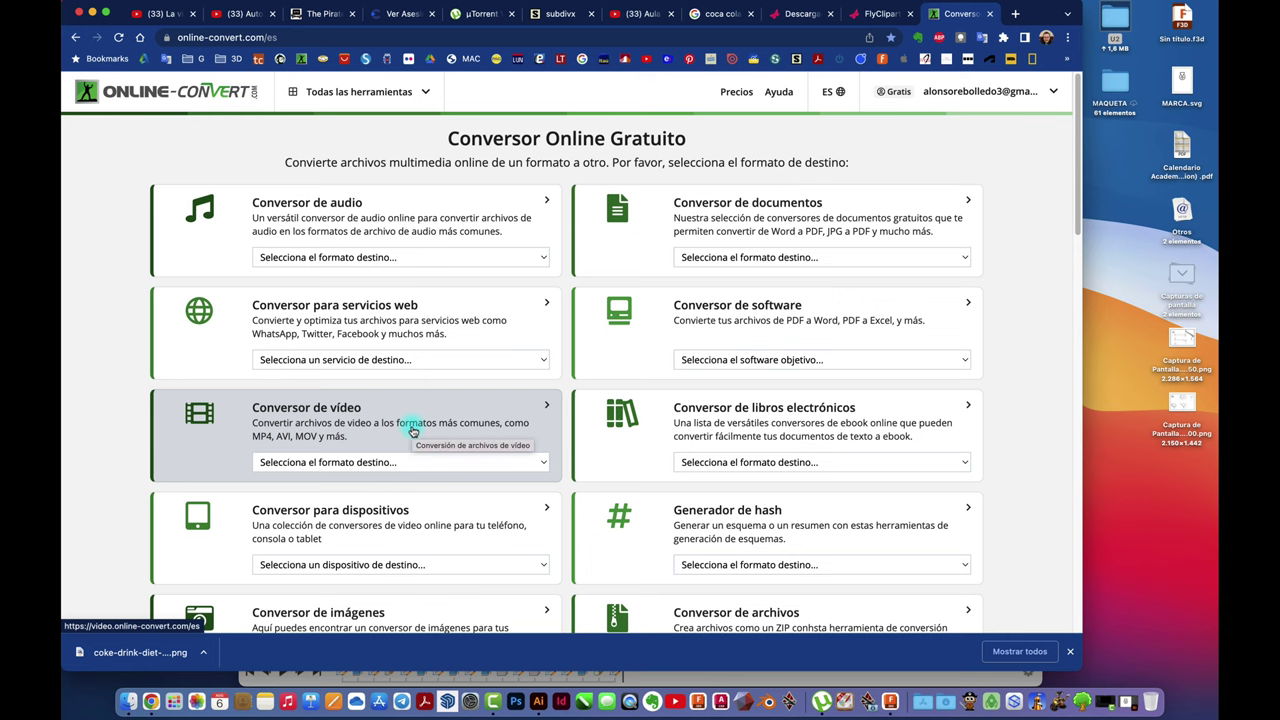
{"action": "scroll", "coordinate": [434, 360], "scroll_direction": "down", "scroll_amount": 2}
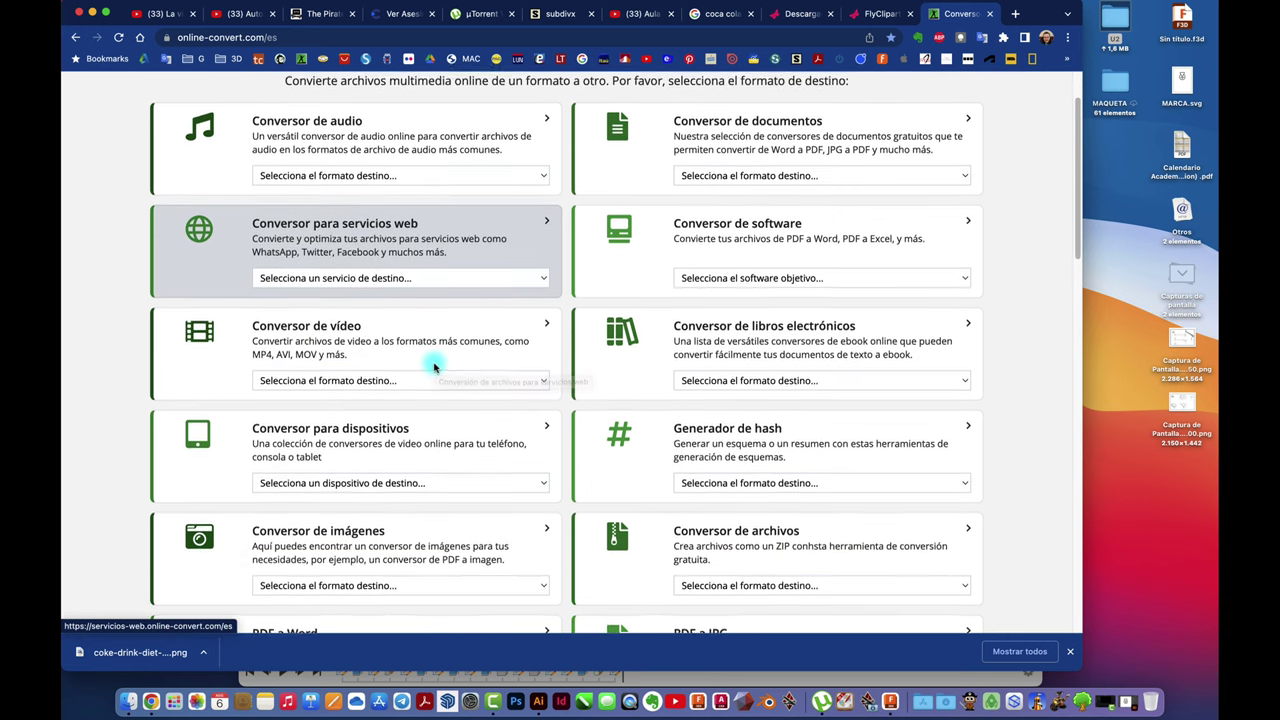
{"action": "scroll", "coordinate": [434, 367], "scroll_direction": "up", "scroll_amount": 2}
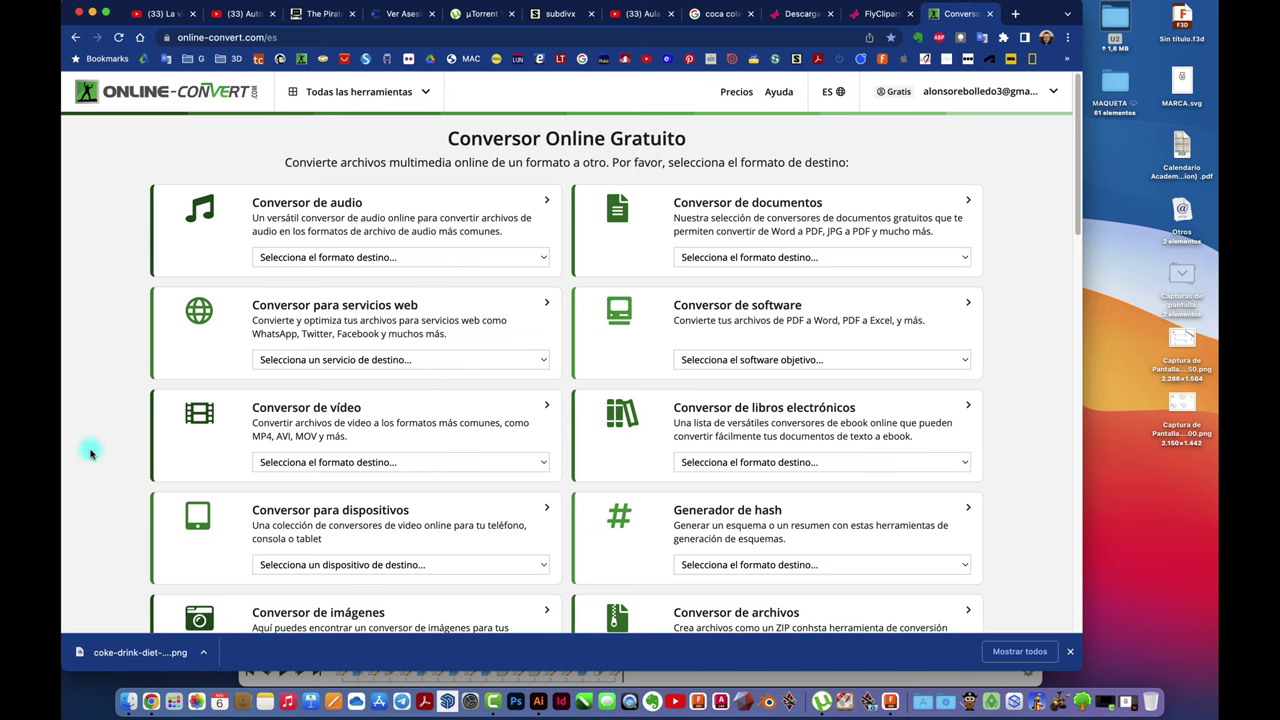
{"action": "scroll", "coordinate": [91, 463], "scroll_direction": "down", "scroll_amount": 3}
{"action": "scroll", "coordinate": [91, 463], "scroll_direction": "down", "scroll_amount": 2}
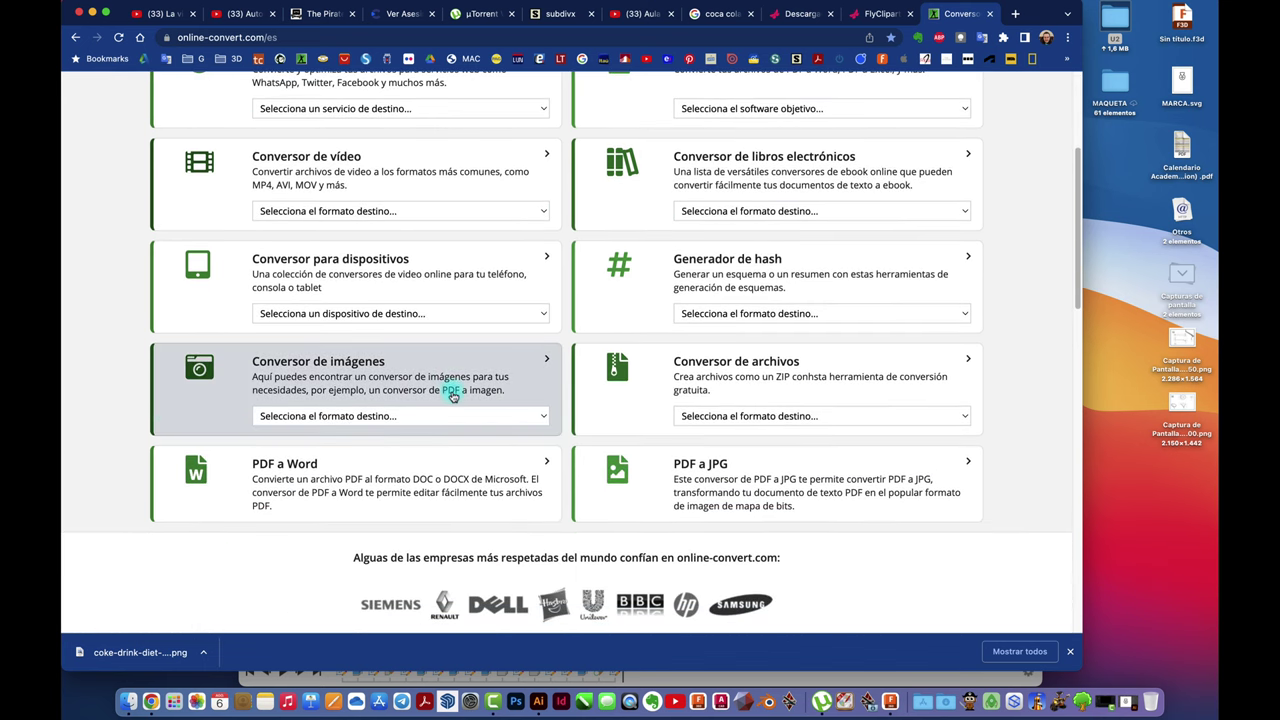
{"action": "left_click", "coordinate": [541, 416]}
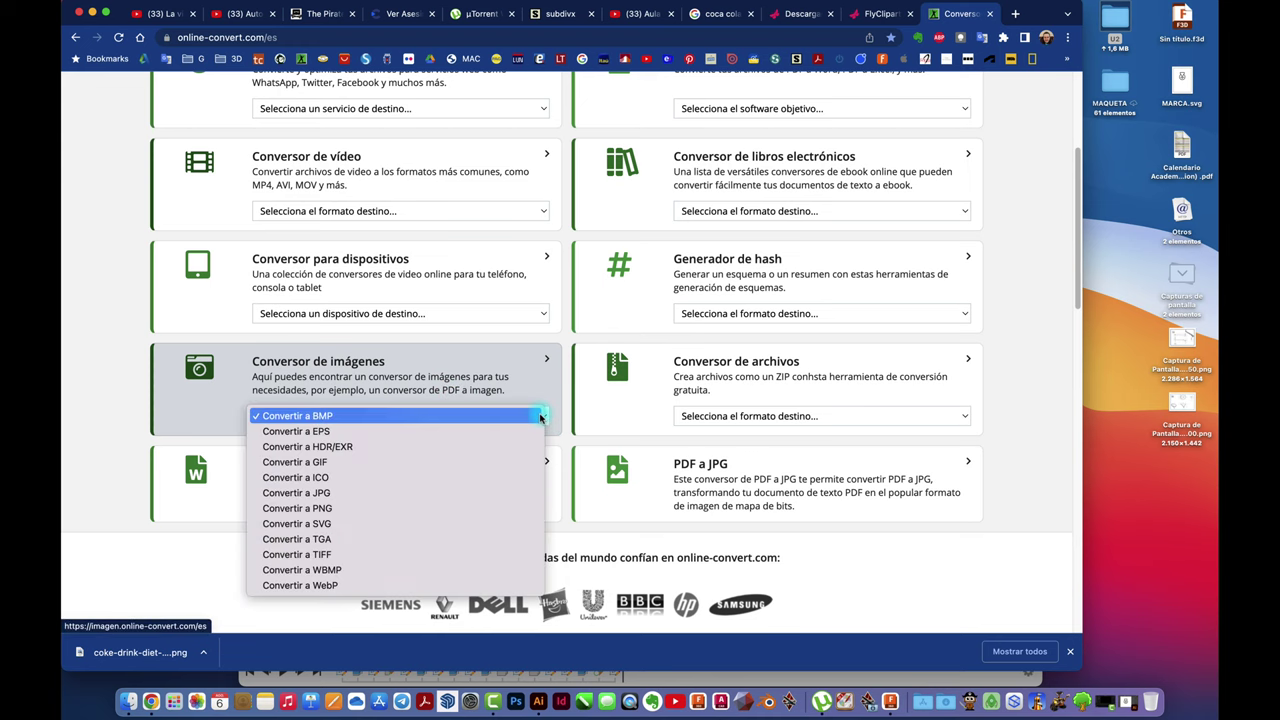
{"action": "left_click", "coordinate": [368, 526]}
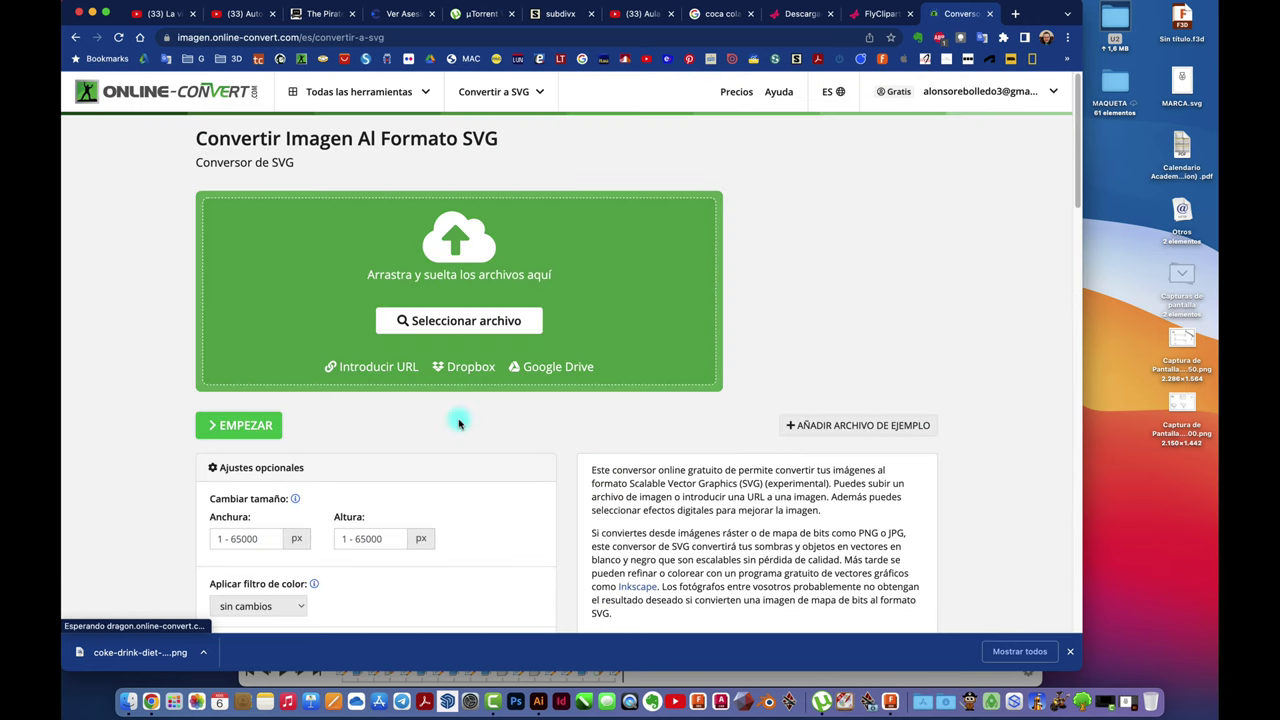
Step: Upload the downloaded Coca-Cola bottle PNG to the SVG converter
{"action": "left_click", "coordinate": [497, 327]}
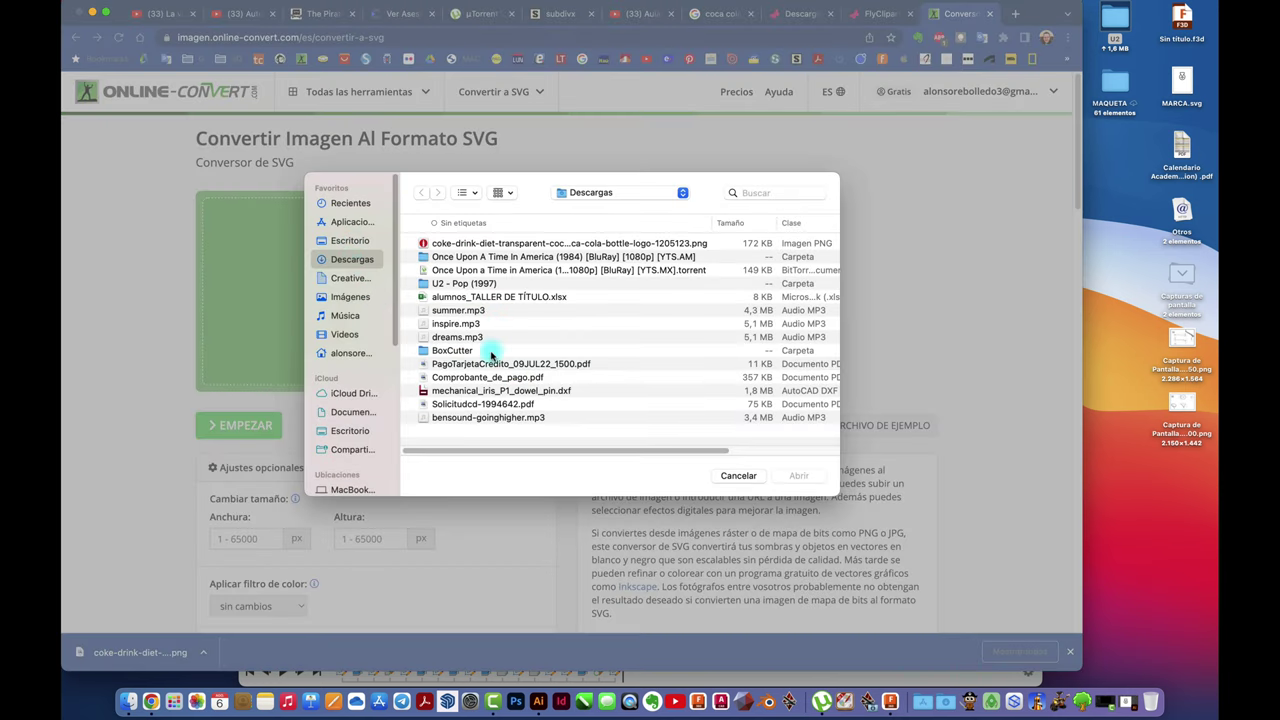
{"action": "left_click", "coordinate": [522, 245]}
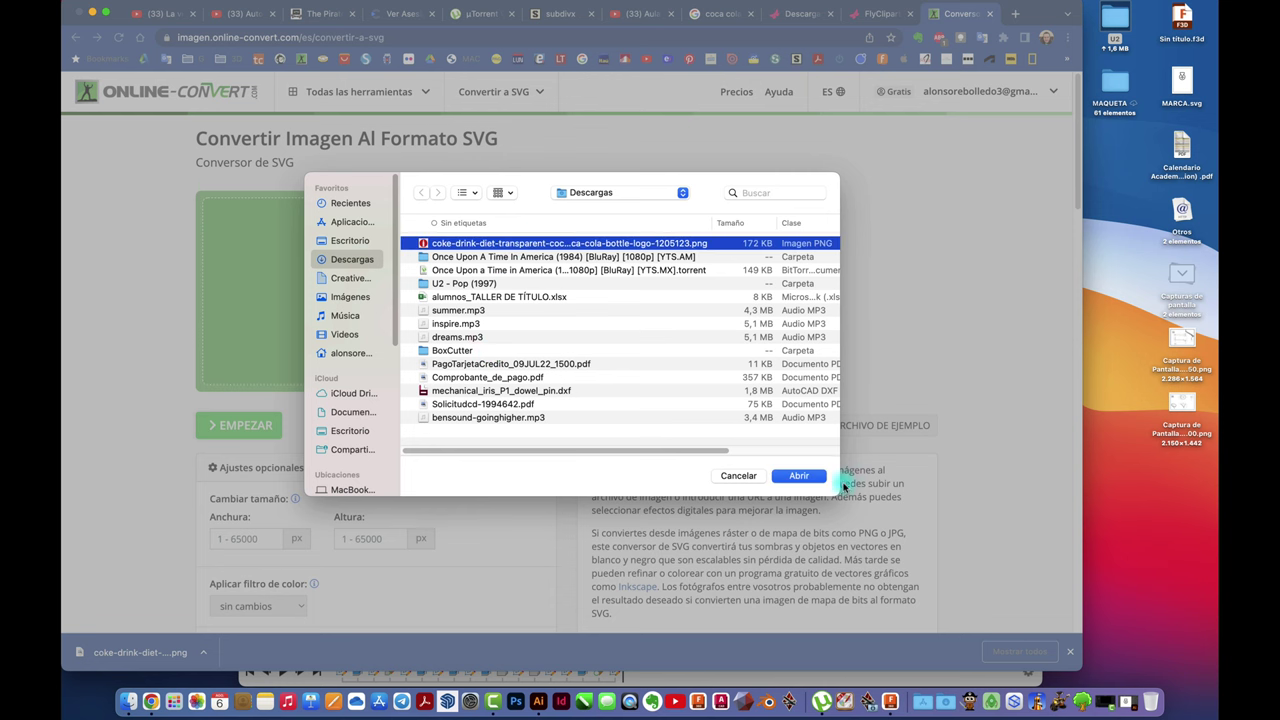
{"action": "left_click", "coordinate": [800, 476]}
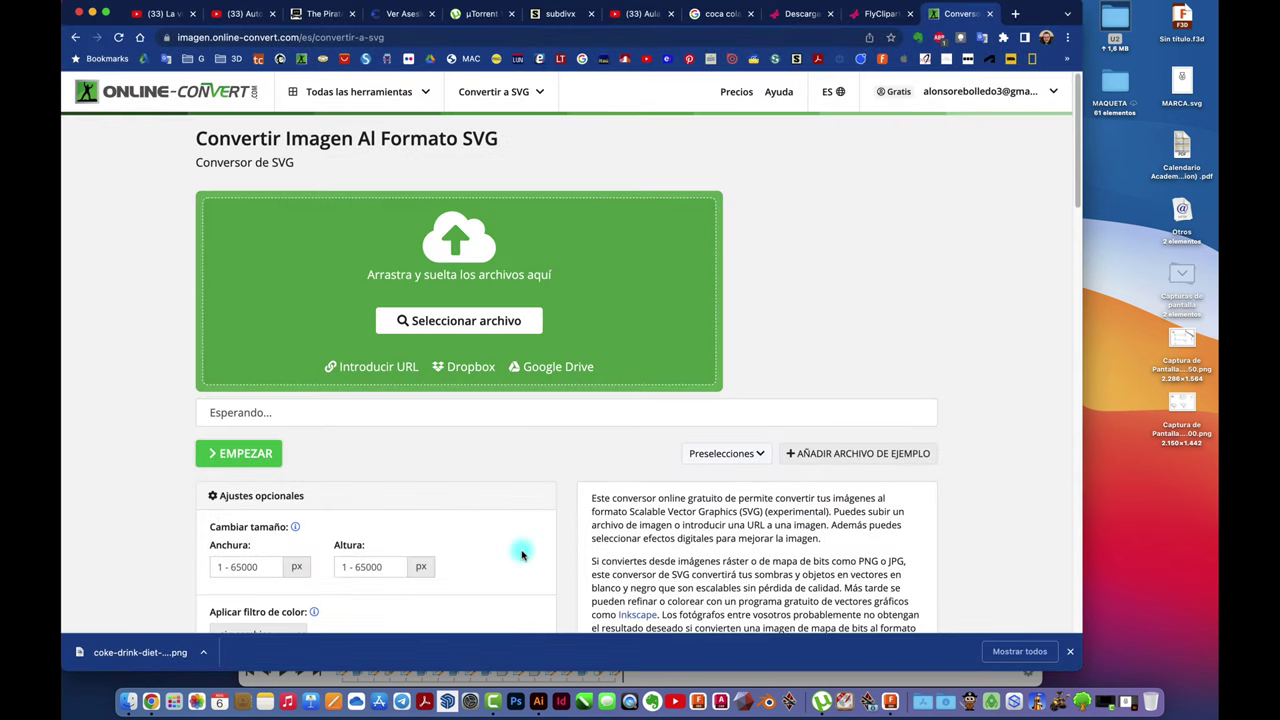
Step: Convert the PNG and download the resulting 4.67 KB coke-drink-diet SVG
{"action": "scroll", "coordinate": [516, 467], "scroll_direction": "down", "scroll_amount": 2}
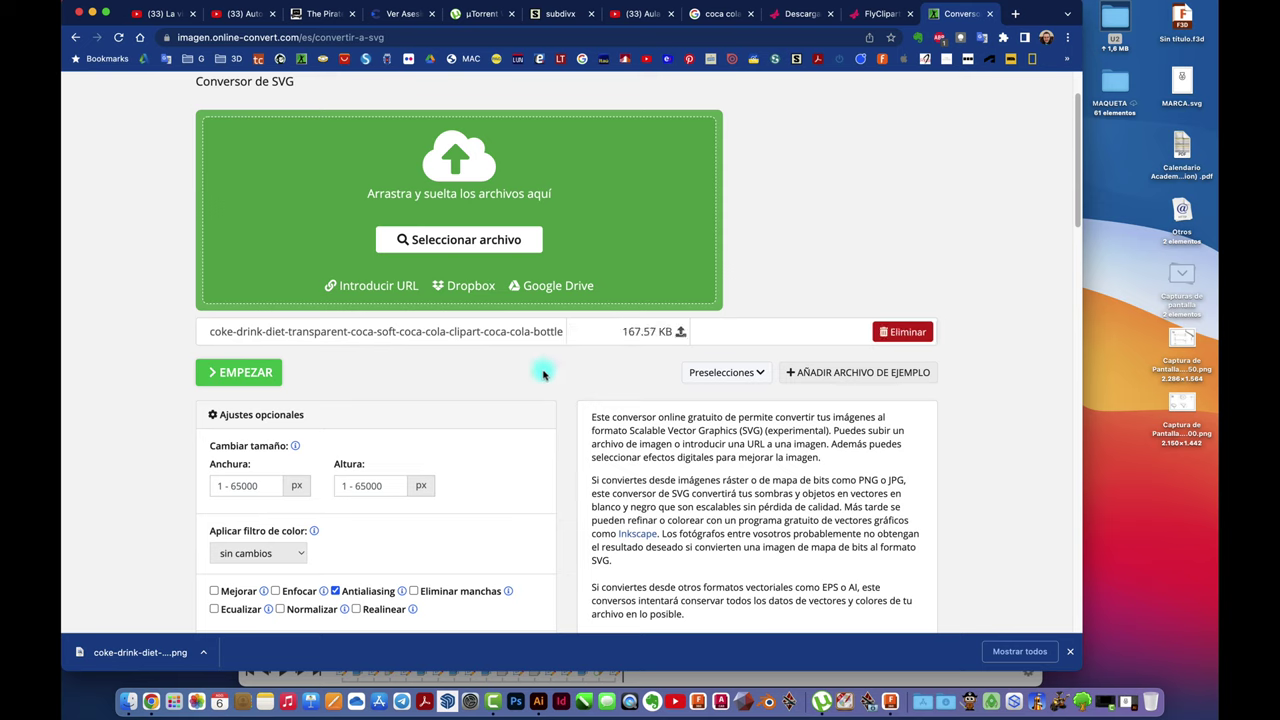
{"action": "left_click", "coordinate": [246, 377]}
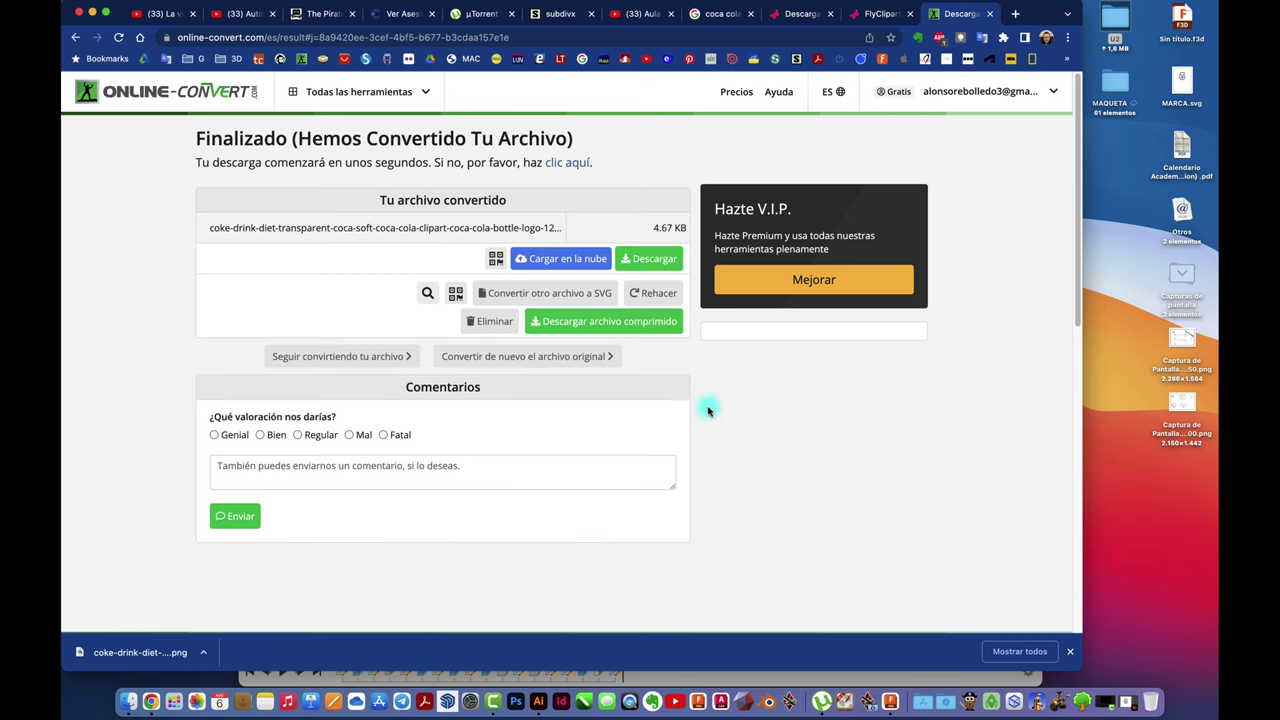
{"action": "left_click", "coordinate": [643, 262]}
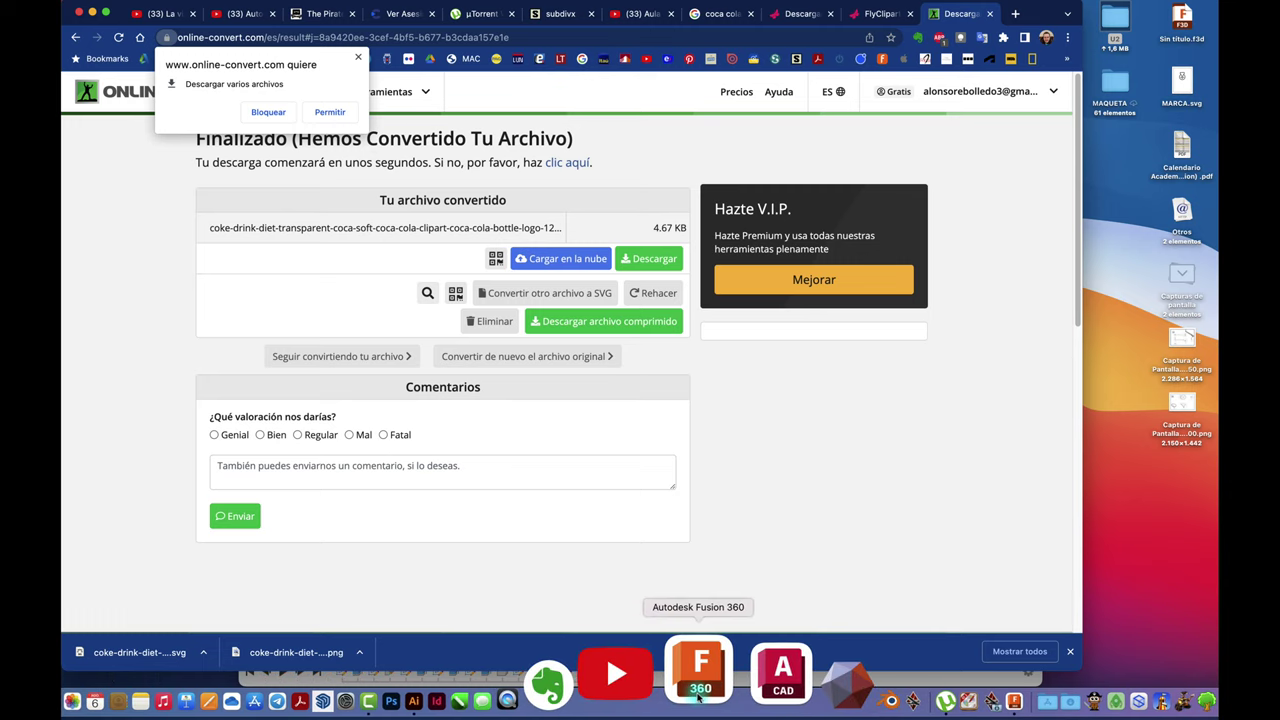
{"action": "key", "text": "ctrl+Up"}
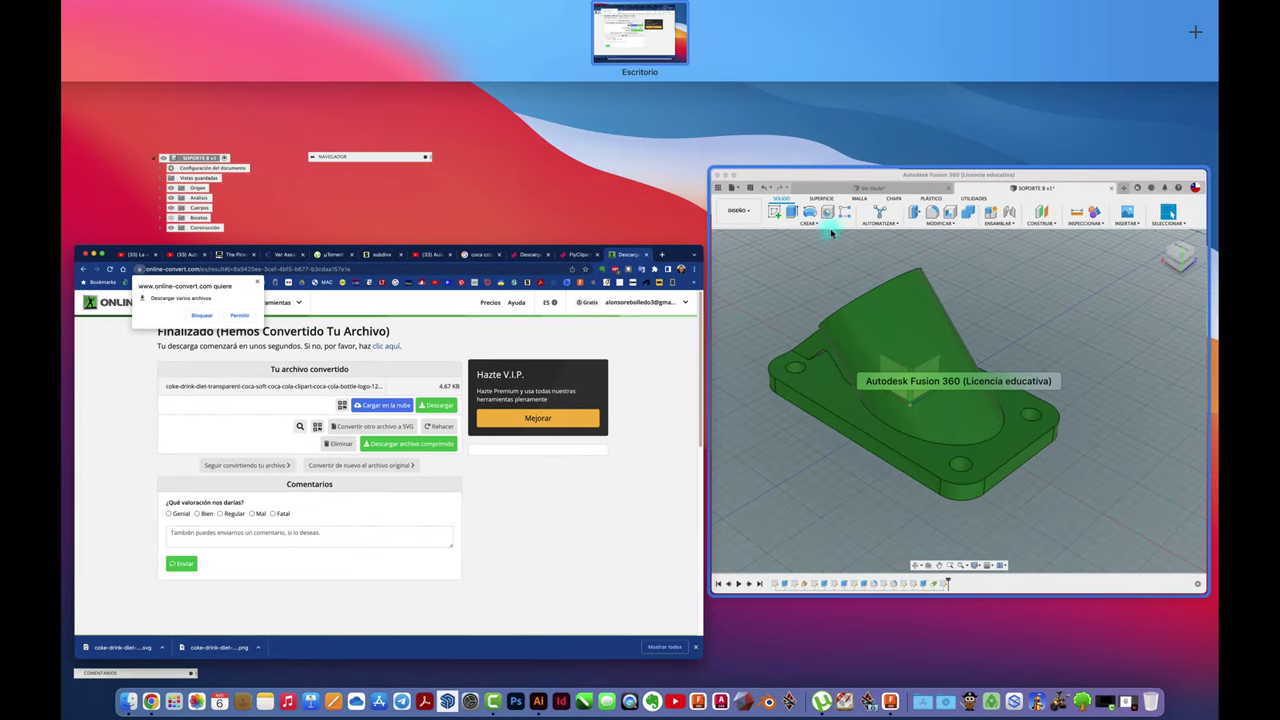
Step: Maximize Fusion 360 and orbit SOPORTE B v1 to show the angled tube's opening
{"action": "left_click", "coordinate": [823, 226]}
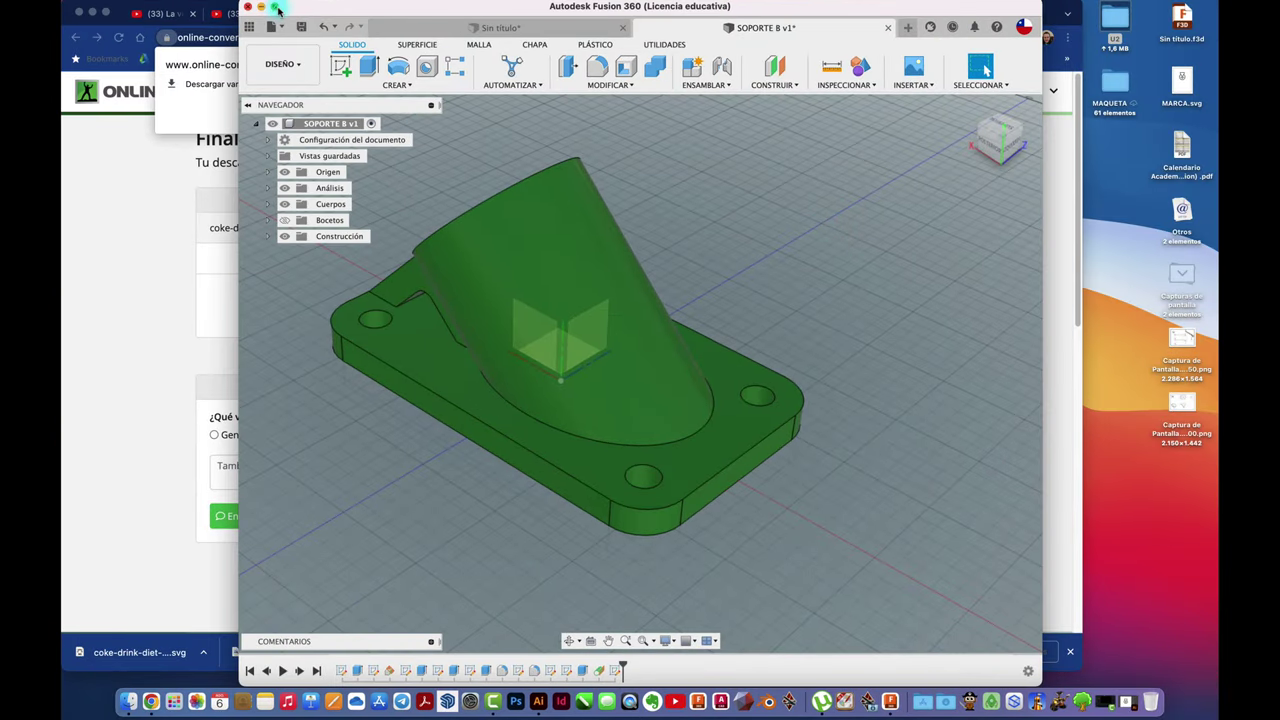
{"action": "left_click", "coordinate": [275, 7]}
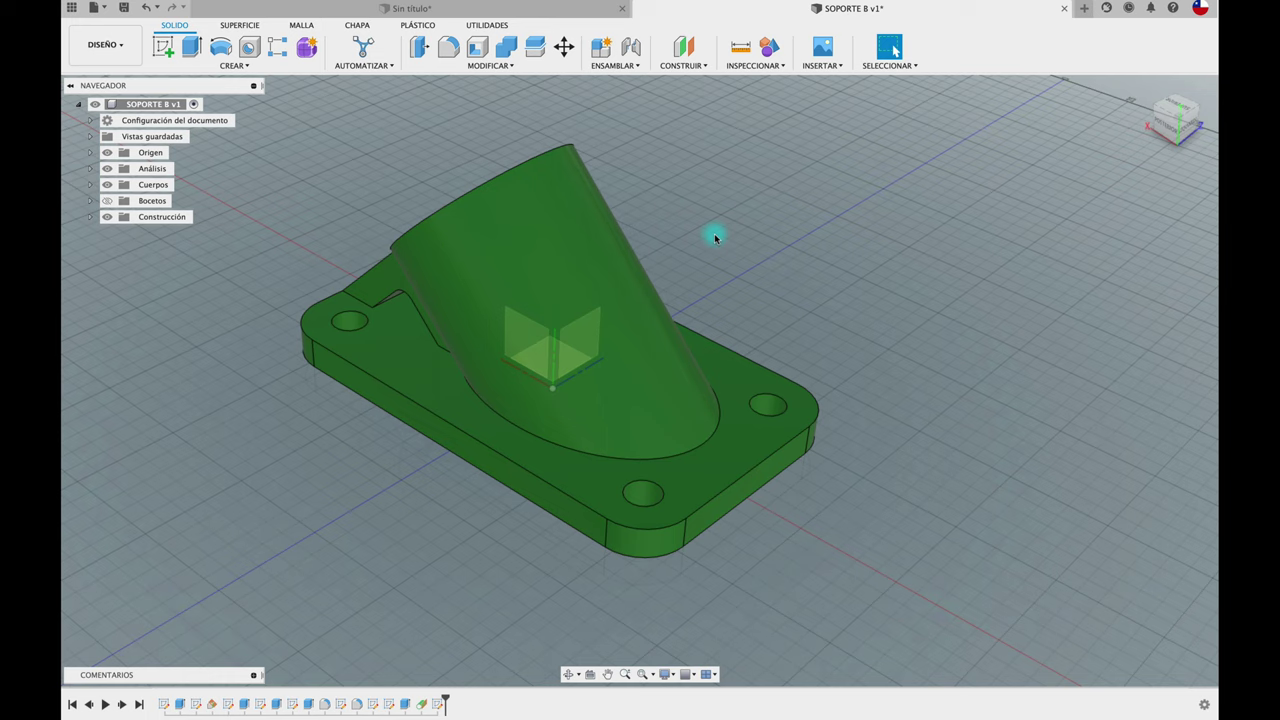
{"action": "mouse_move", "coordinate": [685, 259]}
{"action": "middle_mouse_down", "text": "shift"}
{"action": "mouse_move", "coordinate": [782, 245]}
{"action": "mouse_move", "coordinate": [733, 333]}
{"action": "mouse_move", "coordinate": [763, 177]}
{"action": "mouse_move", "coordinate": [748, 151]}
{"action": "middle_mouse_up", "text": "shift"}
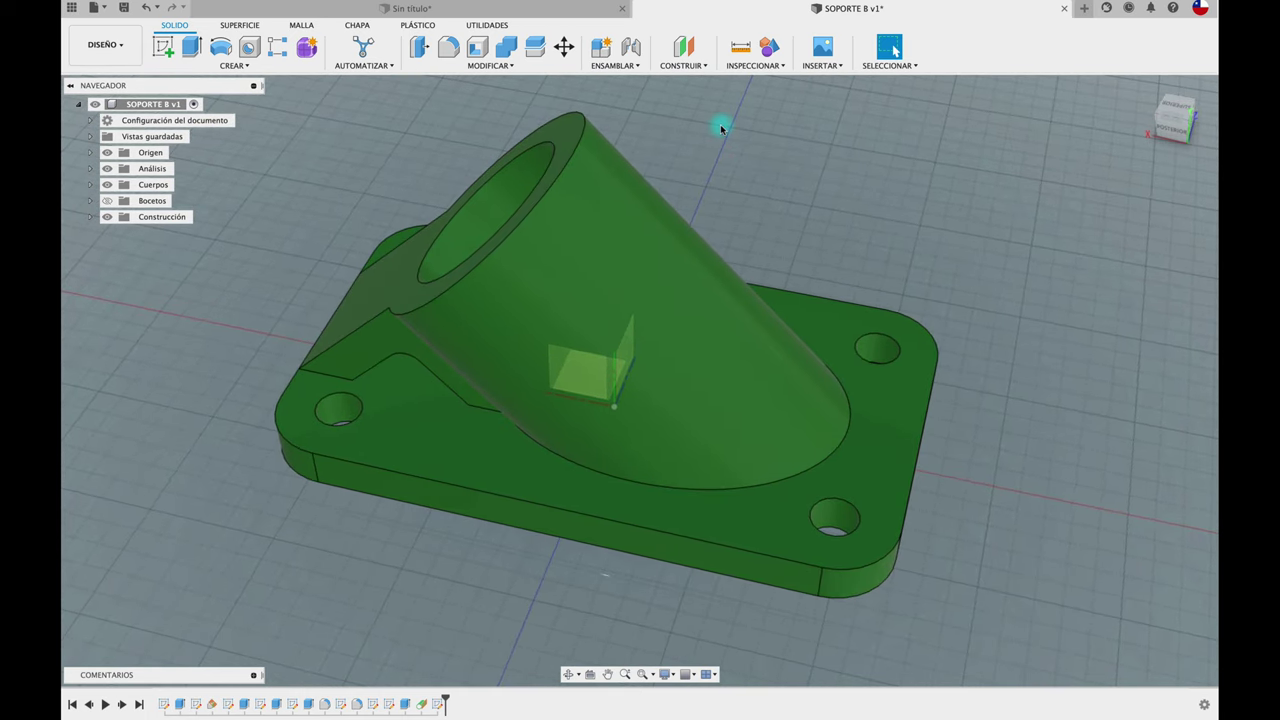
Step: Create a Plano tangente at 0.0 deg on the inclined tube's cylindrical face
{"action": "left_click", "coordinate": [688, 65]}
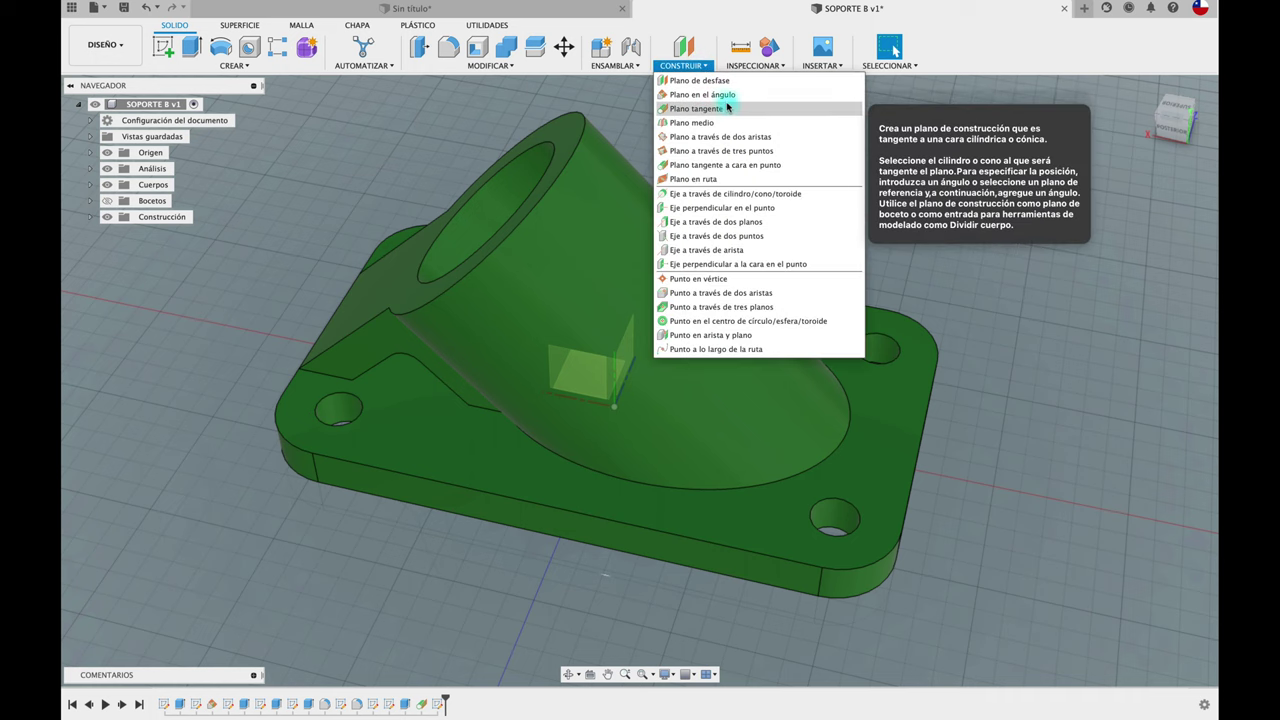
{"action": "left_click", "coordinate": [716, 109]}
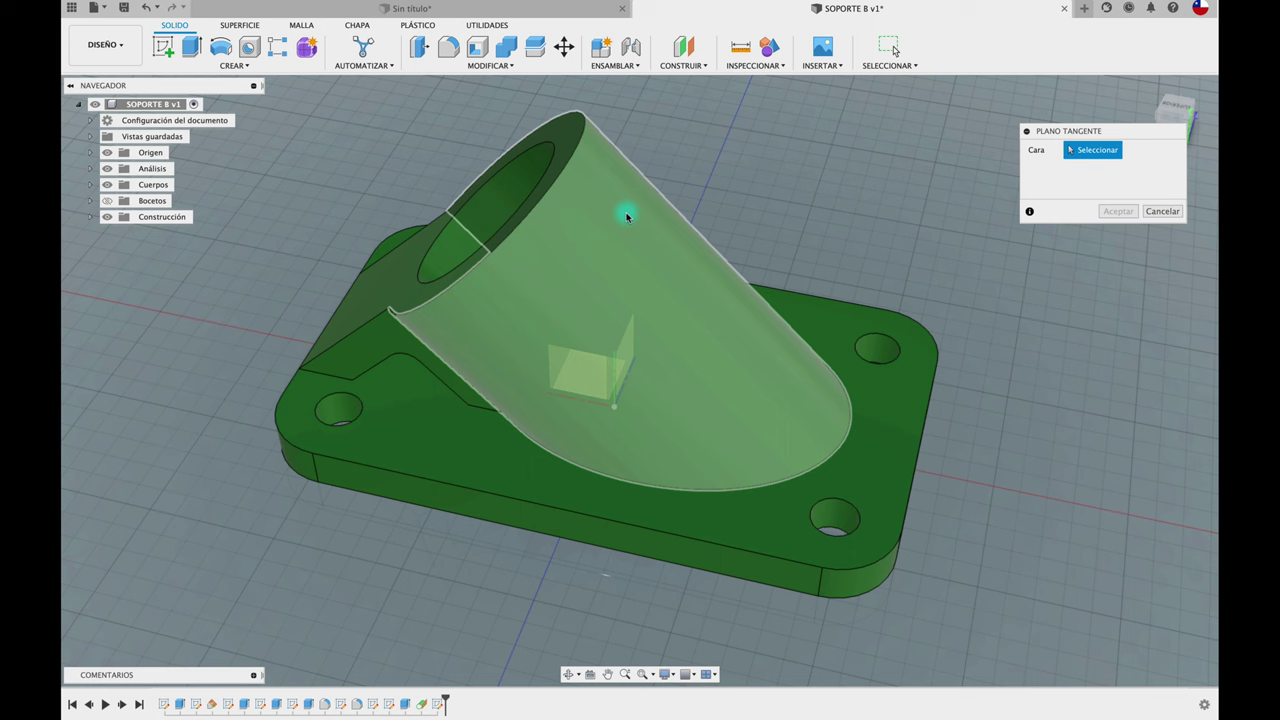
{"action": "left_click", "coordinate": [626, 209]}
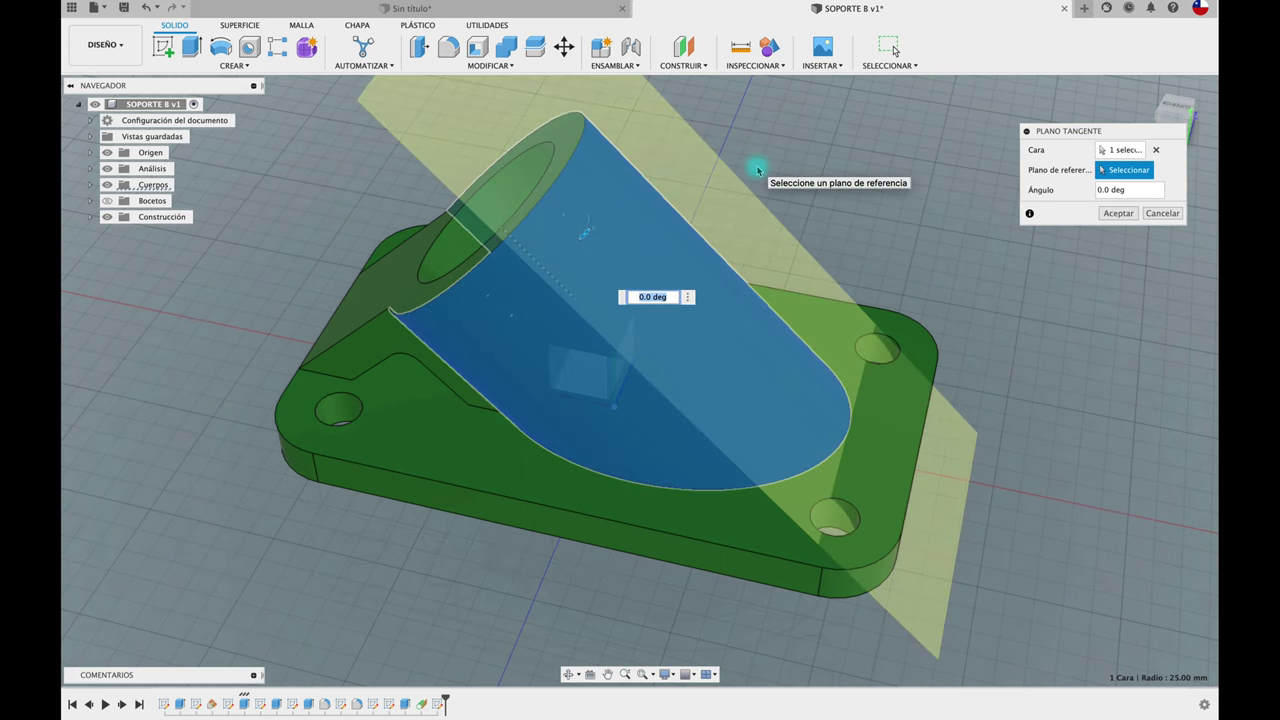
{"action": "middle_click_drag", "start_coordinate": [757, 168], "coordinate": [534, 277], "text": "shift"}
{"action": "mouse_move", "coordinate": [497, 251]}
{"action": "left_mouse_down"}
{"action": "mouse_move", "coordinate": [505, 289]}
{"action": "mouse_move", "coordinate": [500, 246]}
{"action": "left_mouse_up"}
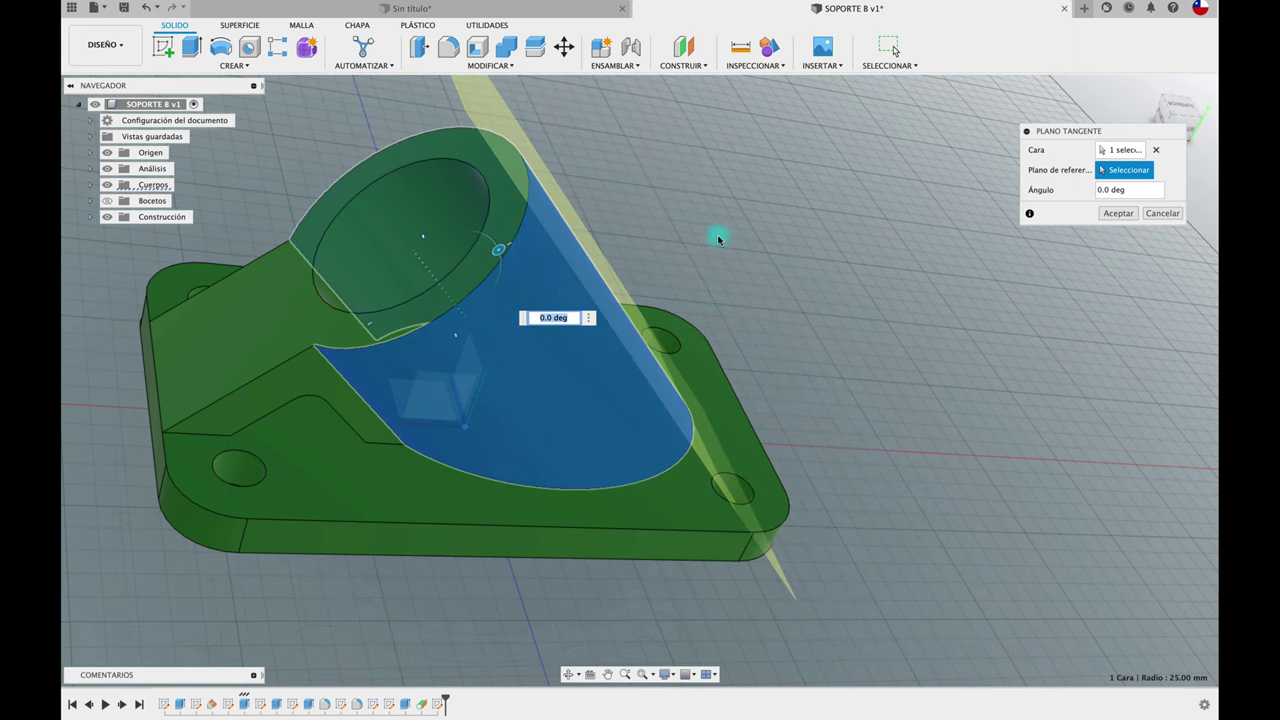
{"action": "left_click", "coordinate": [1117, 213]}
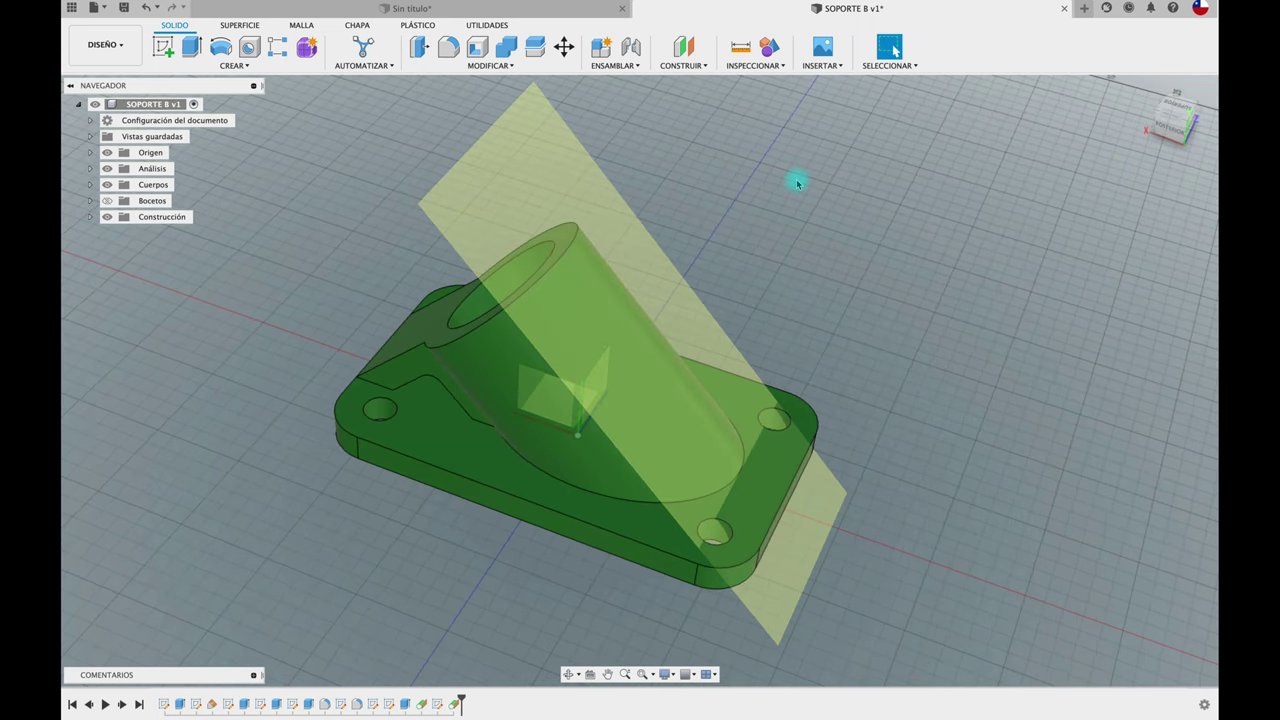
Step: Choose the coke-drink-diet SVG from Descargas in the Insertar SVG command
{"action": "left_click", "coordinate": [820, 65]}
{"action": "left_click", "coordinate": [832, 122]}
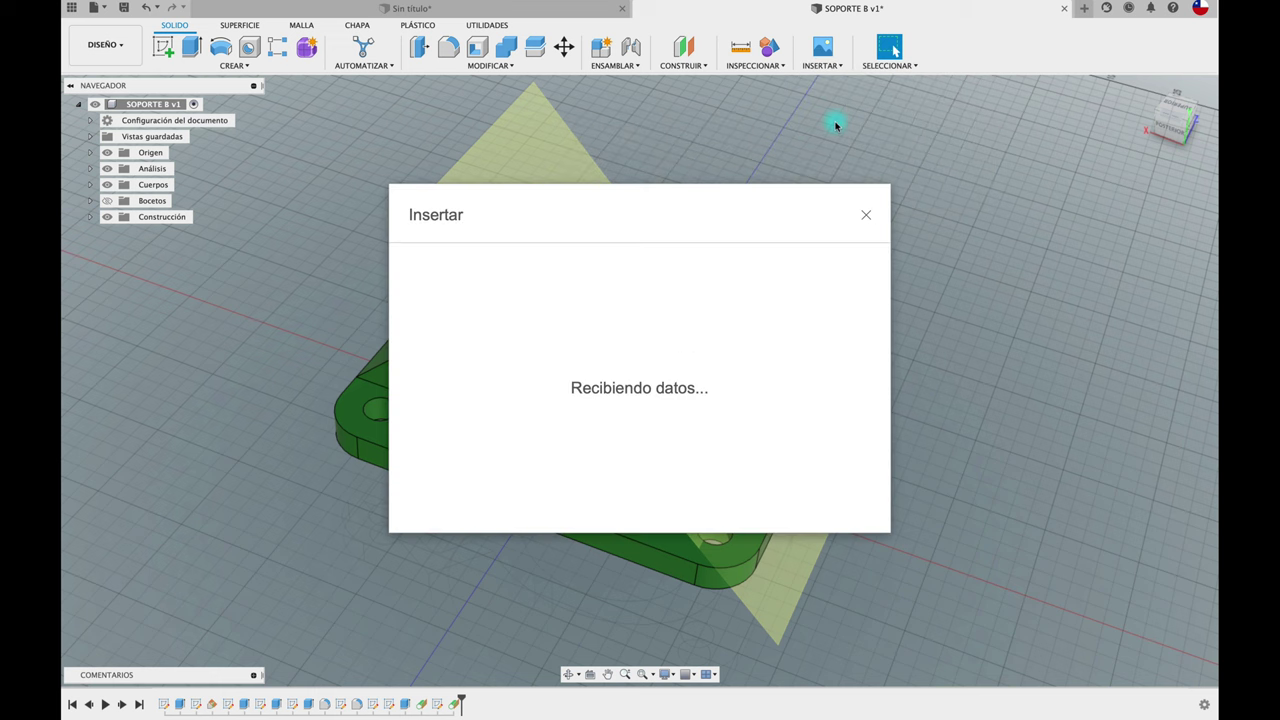
{"action": "left_click", "coordinate": [481, 494]}
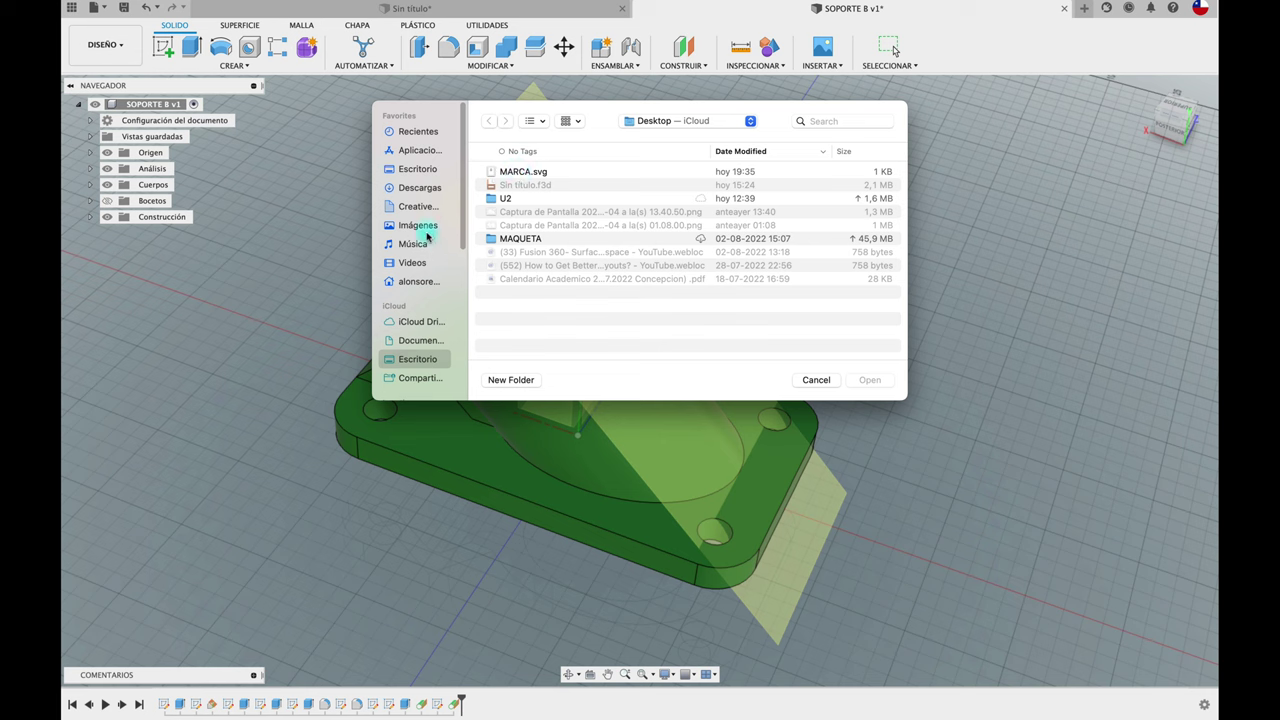
{"action": "left_click", "coordinate": [425, 188]}
{"action": "left_click", "coordinate": [570, 172]}
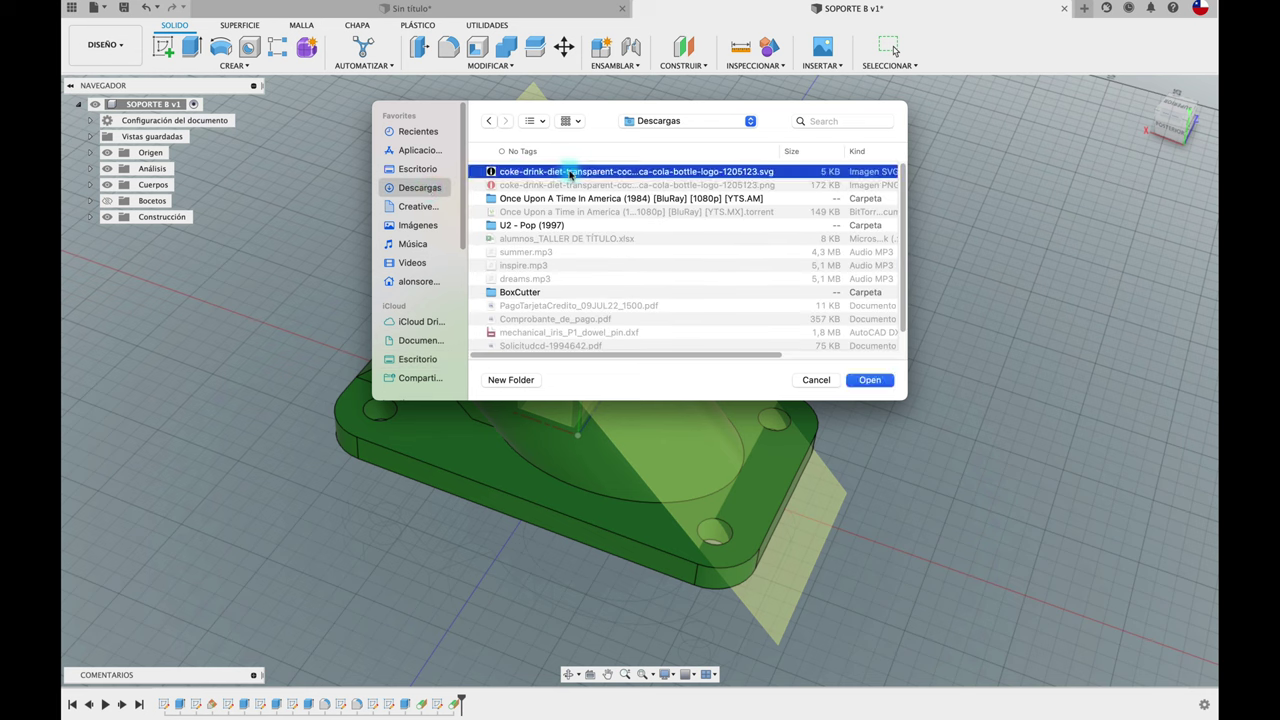
{"action": "left_click", "coordinate": [879, 381]}
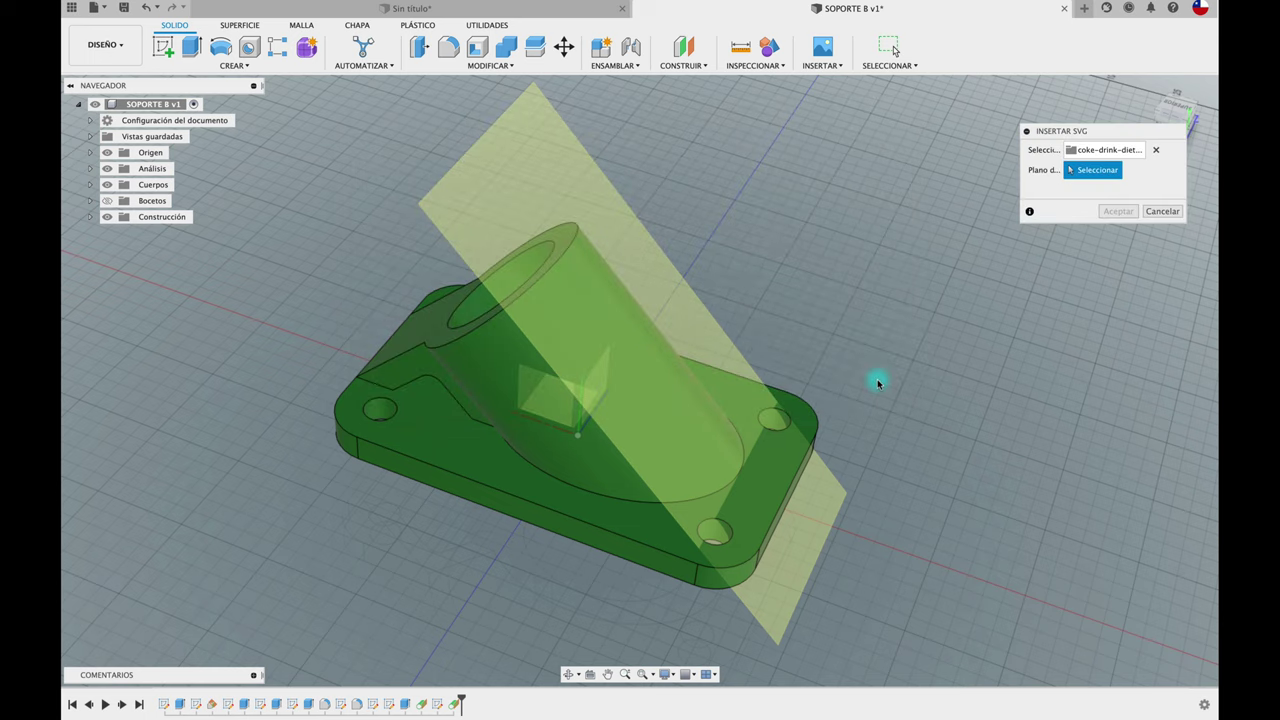
Step: Place the logo on the tangent plane and scale it down to 0.111
{"action": "left_click", "coordinate": [640, 266]}
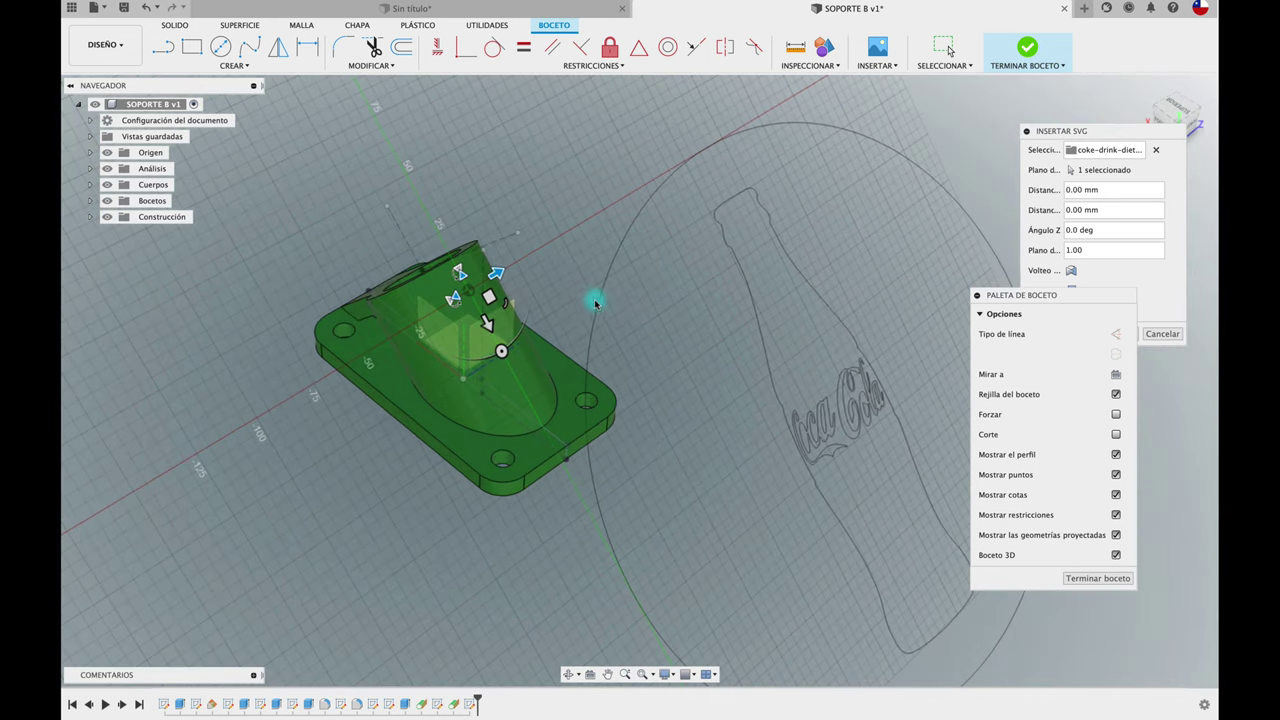
{"action": "scroll", "coordinate": [508, 310], "scroll_direction": "up", "scroll_amount": 5}
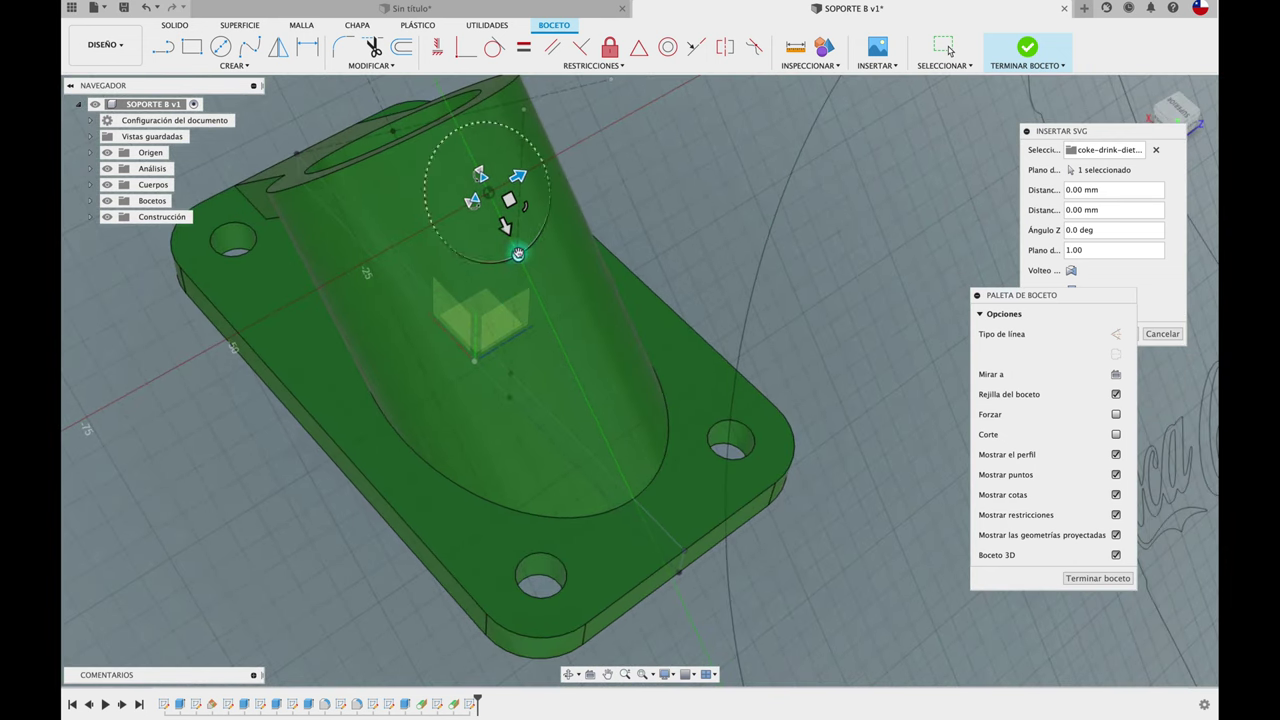
{"action": "left_click_drag", "start_coordinate": [524, 207], "coordinate": [456, 192]}
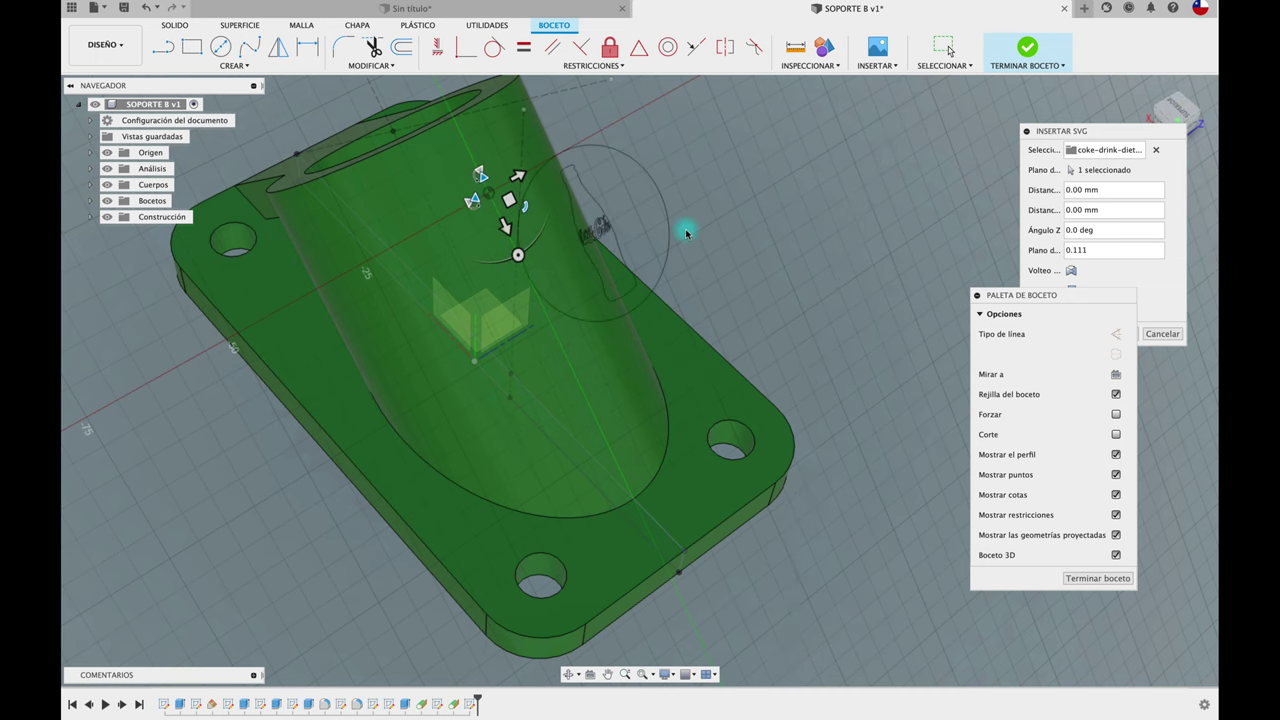
Step: Switch to a top-down view of the part to see the logo over the tube
{"action": "middle_click_drag", "start_coordinate": [686, 233], "coordinate": [743, 206], "text": "shift"}
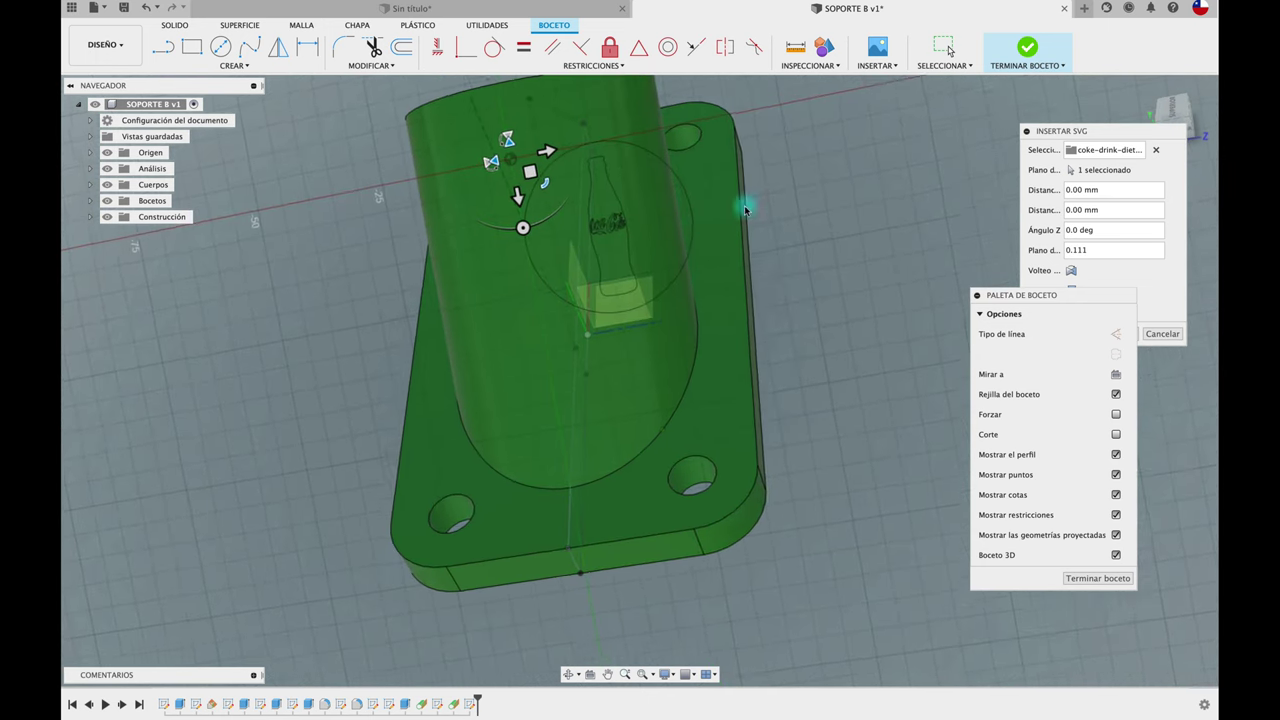
{"action": "left_click", "coordinate": [1176, 112]}
{"action": "left_click_drag", "start_coordinate": [1137, 132], "coordinate": [1167, 204]}
{"action": "middle_click_drag", "start_coordinate": [866, 223], "coordinate": [869, 226], "text": "shift"}
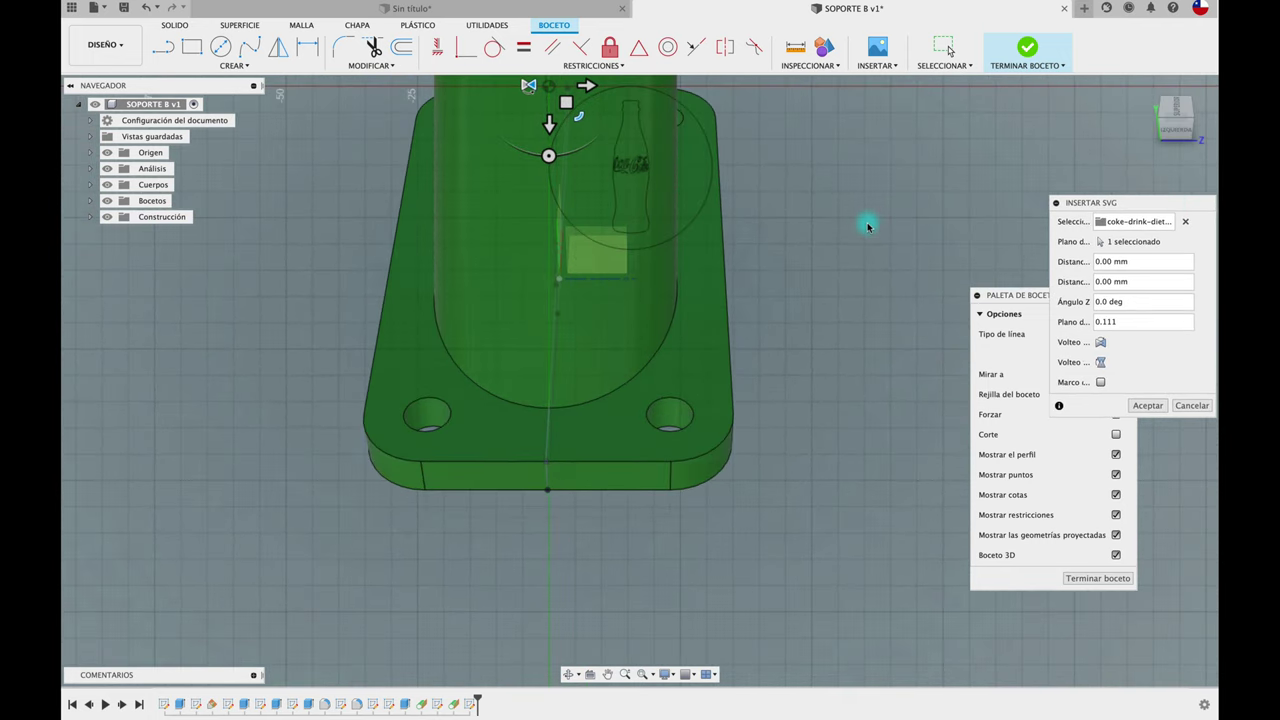
{"action": "left_click", "coordinate": [629, 131]}
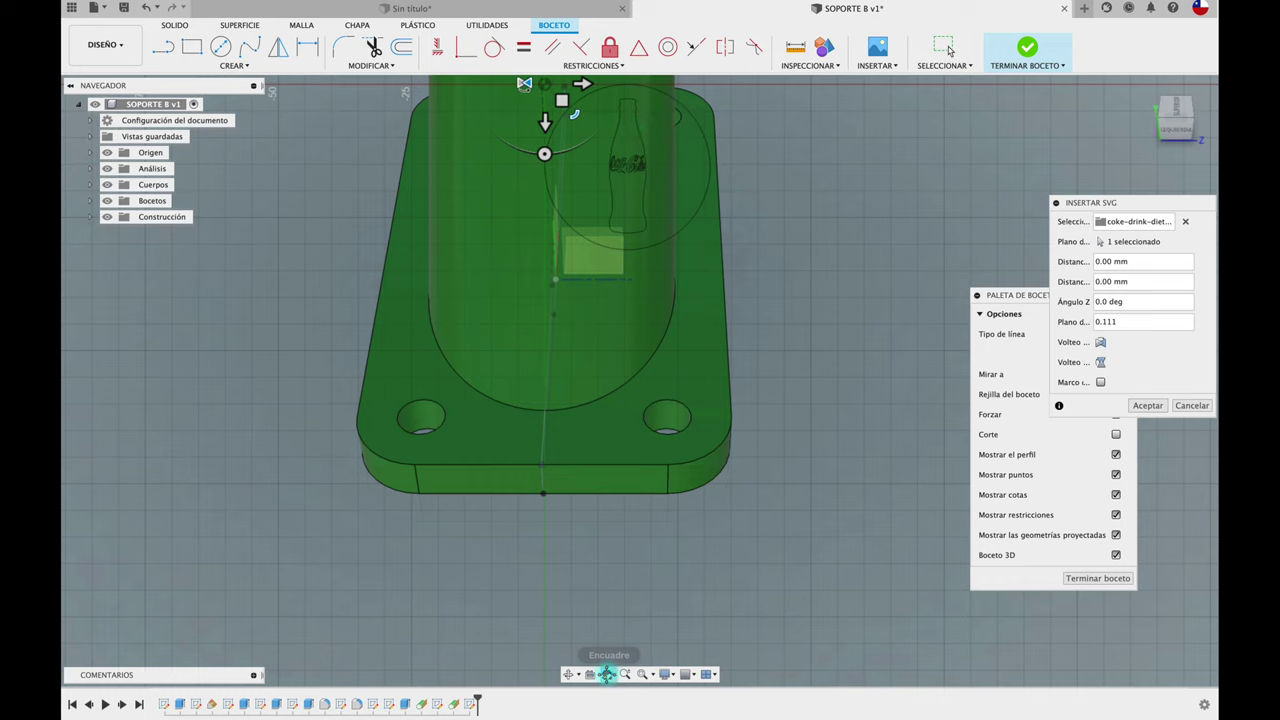
{"action": "left_click", "coordinate": [607, 674]}
Step: Offset the logo by -5.66 mm and -0.503 mm and confirm the SVG insertion
{"action": "left_click_drag", "start_coordinate": [643, 277], "coordinate": [684, 411]}
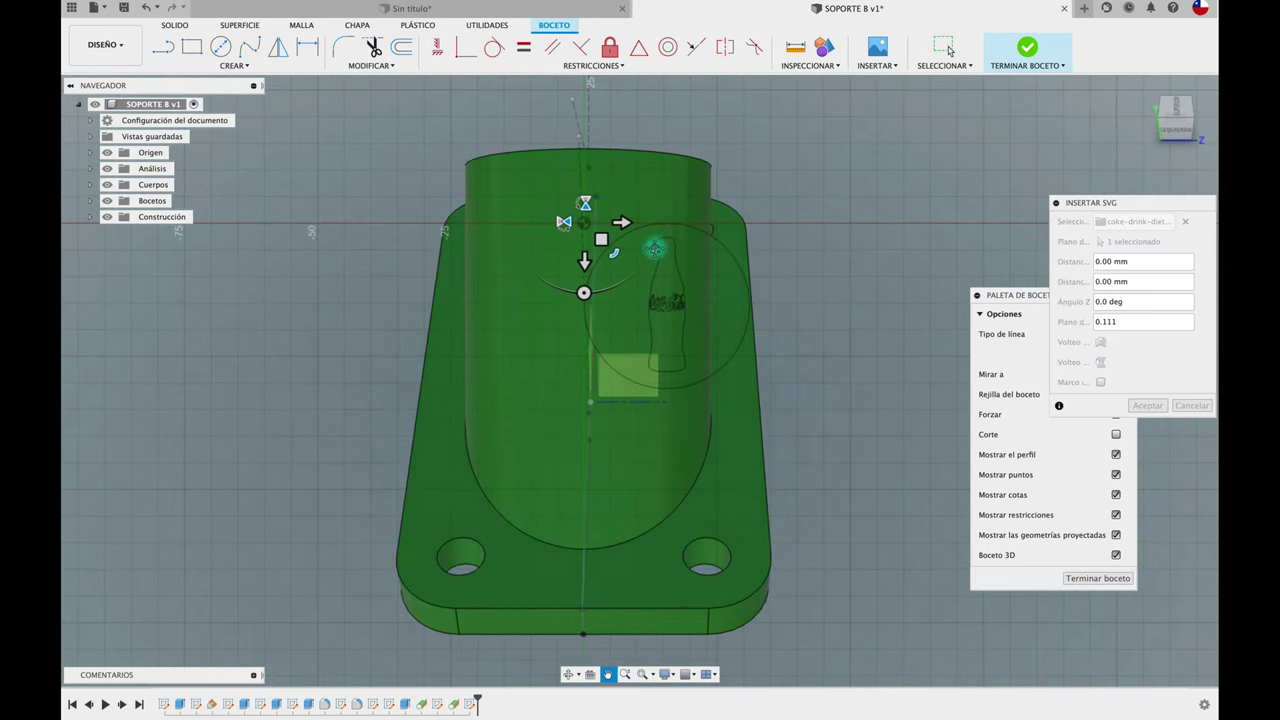
{"action": "key", "text": "Escape"}
{"action": "left_click_drag", "start_coordinate": [621, 222], "coordinate": [519, 235]}
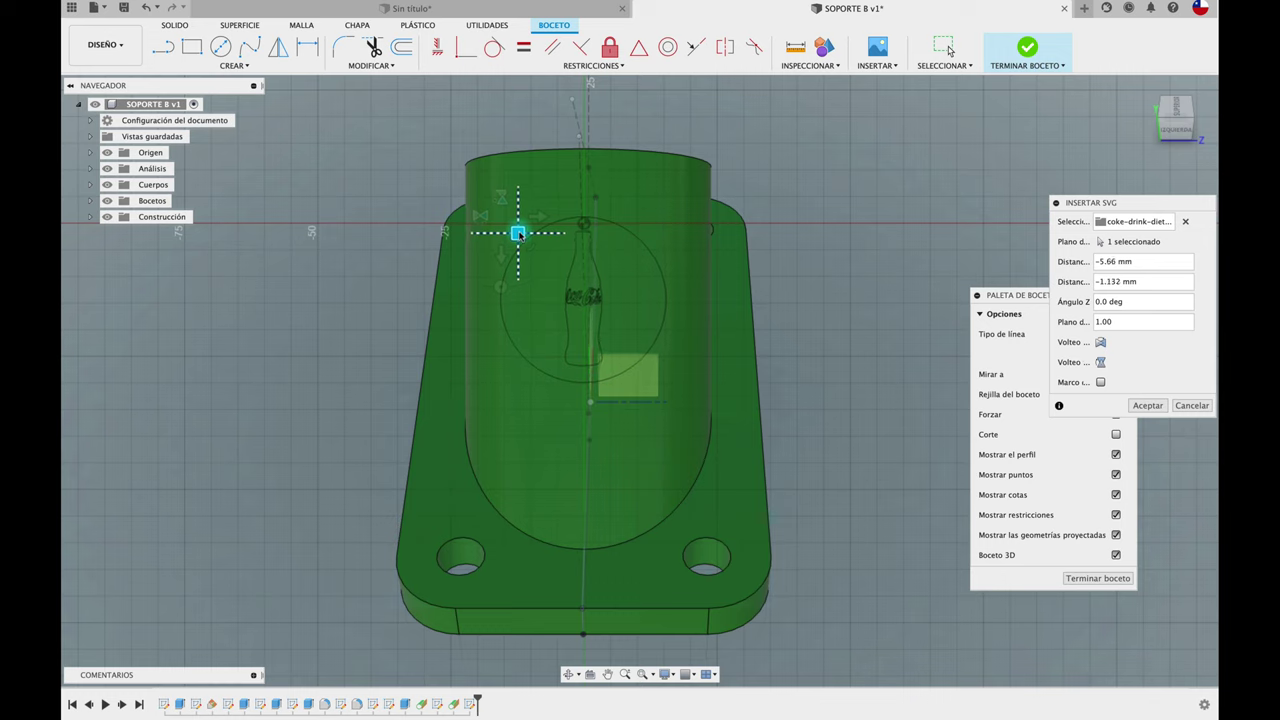
{"action": "left_click_drag", "start_coordinate": [520, 235], "coordinate": [520, 238]}
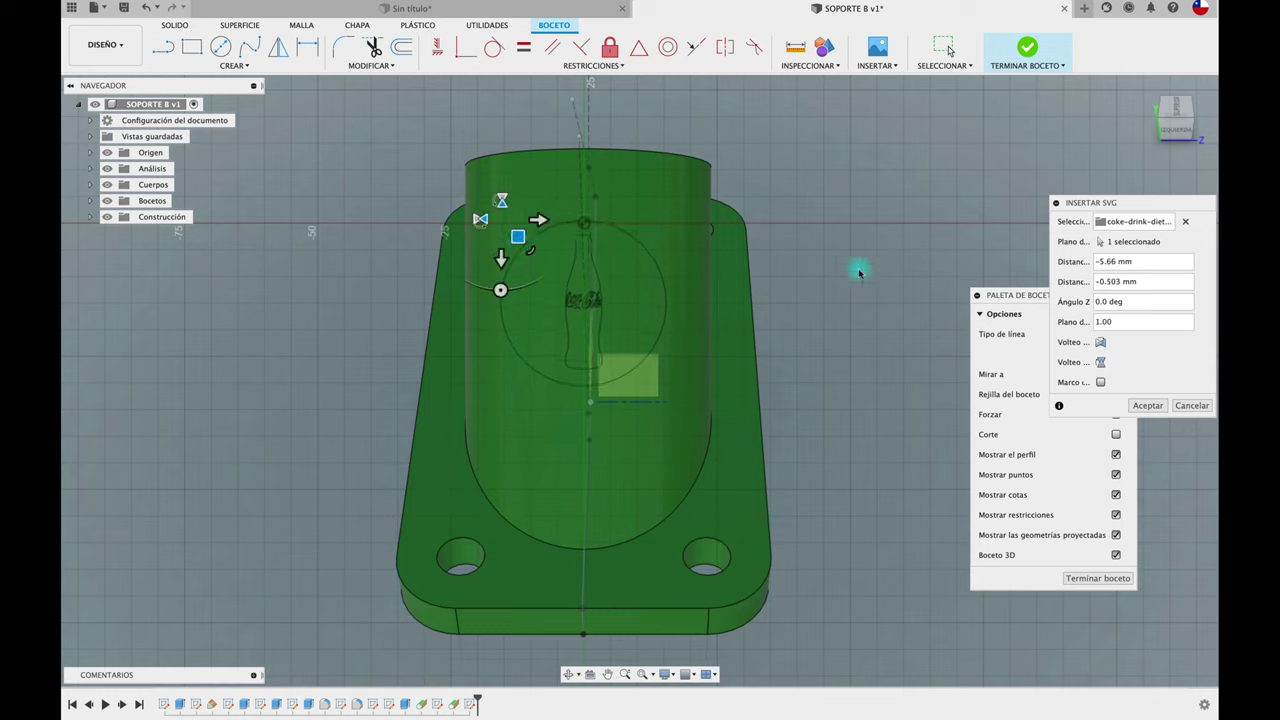
{"action": "left_click", "coordinate": [1148, 406]}
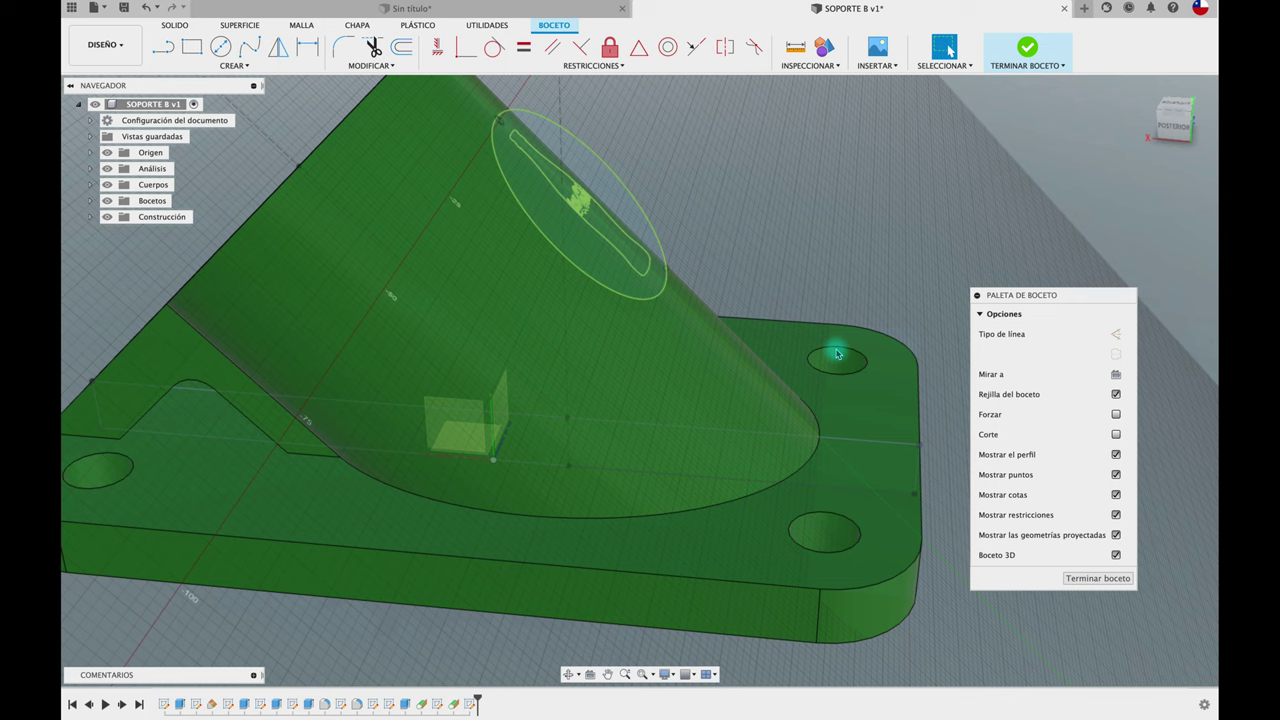
Step: Finish the logo sketch and leave the Bocetos folder visible in the Navegador
{"action": "mouse_move", "coordinate": [838, 353]}
{"action": "middle_mouse_down", "text": "shift"}
{"action": "mouse_move", "coordinate": [691, 329]}
{"action": "mouse_move", "coordinate": [755, 216]}
{"action": "middle_mouse_up", "text": "shift"}
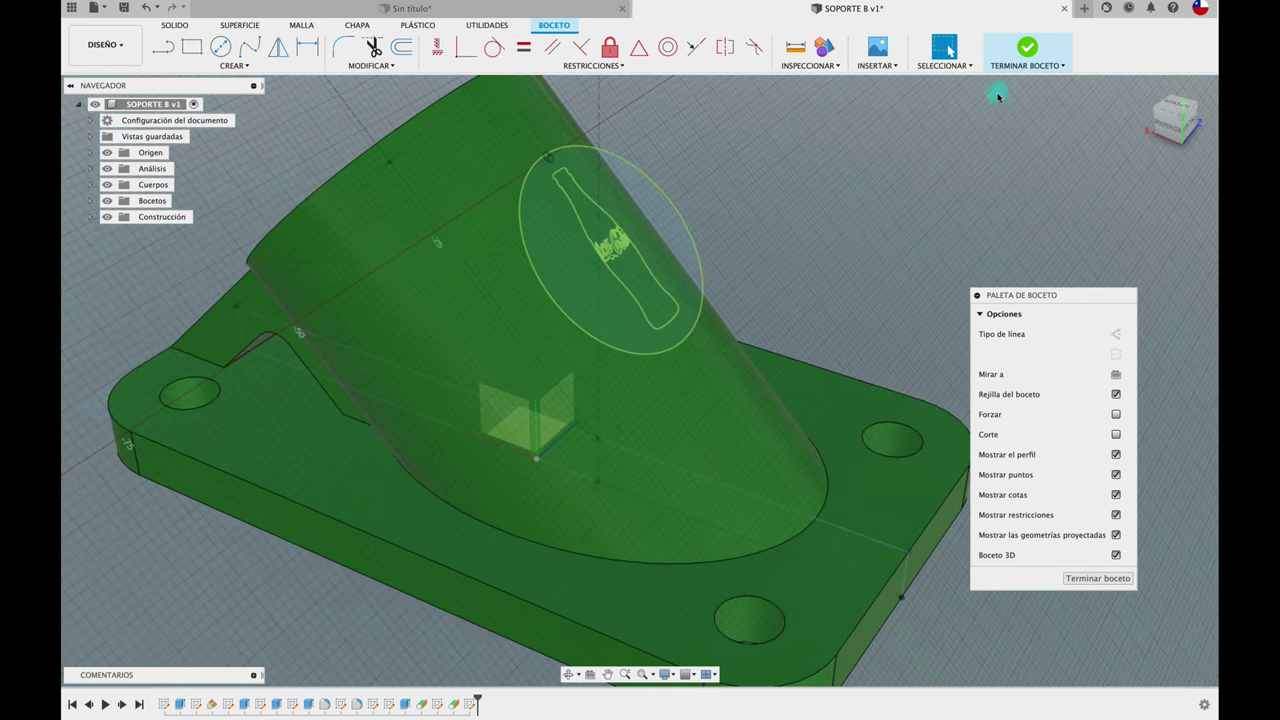
{"action": "left_click", "coordinate": [1027, 47]}
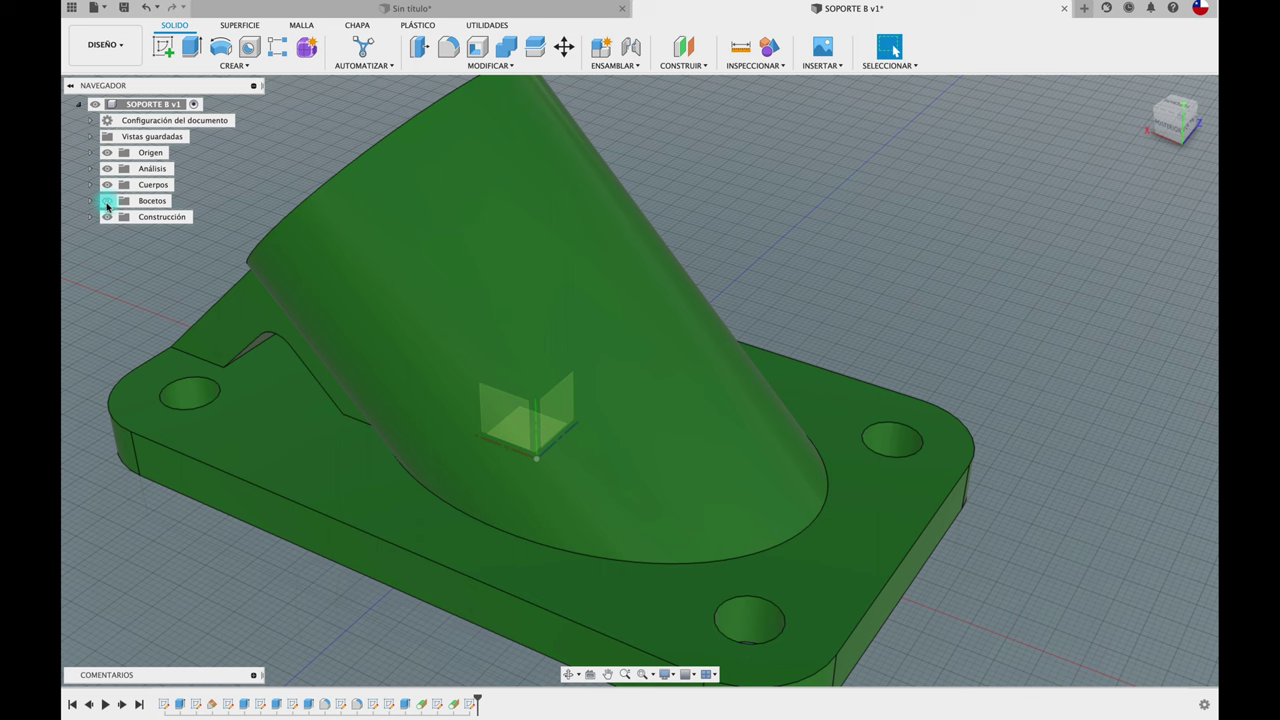
{"action": "left_click", "coordinate": [107, 201]}
{"action": "left_click", "coordinate": [107, 201]}
{"action": "left_click", "coordinate": [107, 201]}
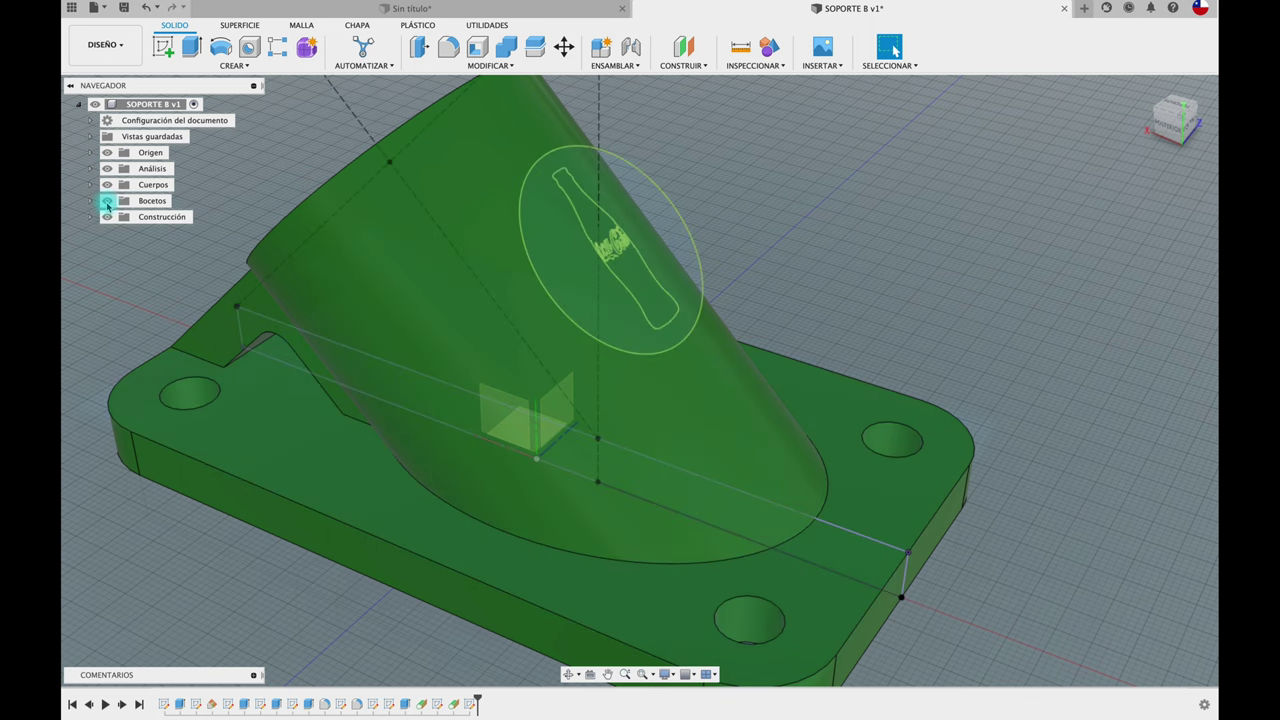
{"action": "scroll", "coordinate": [298, 116], "scroll_direction": "up", "scroll_amount": 3}
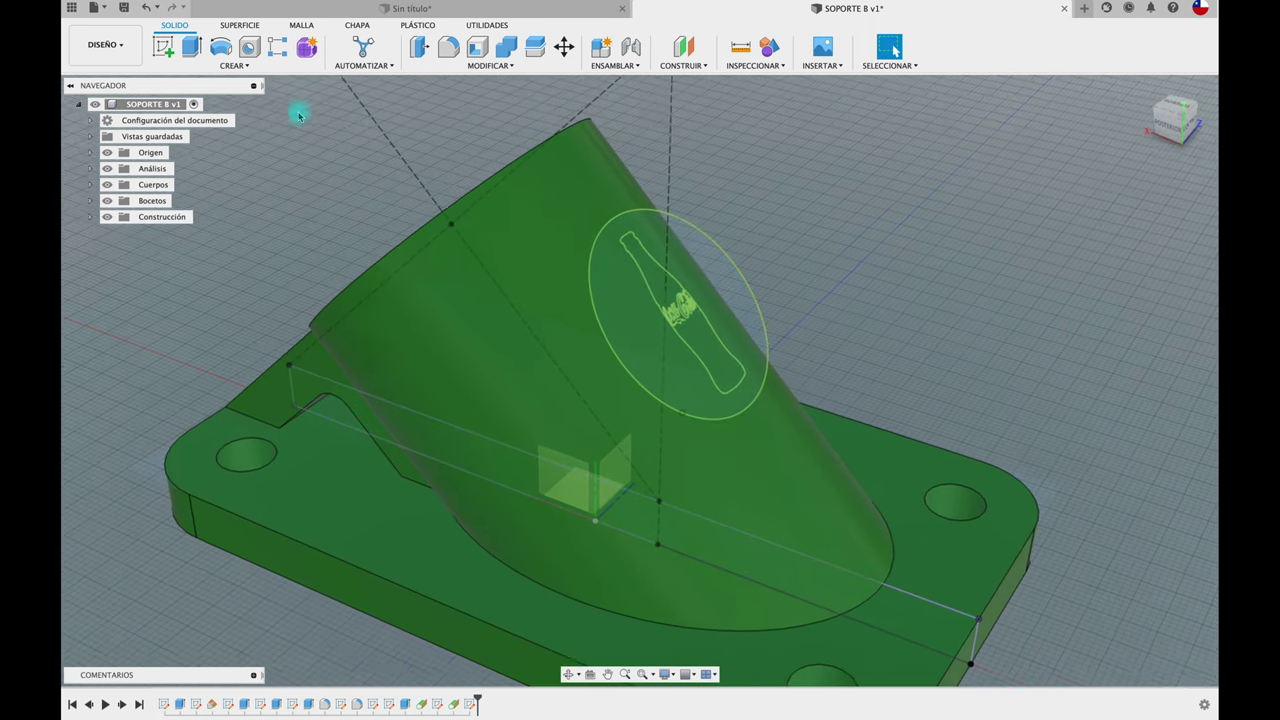
{"action": "left_click", "coordinate": [240, 66]}
{"action": "mouse_move", "coordinate": [176, 194]}
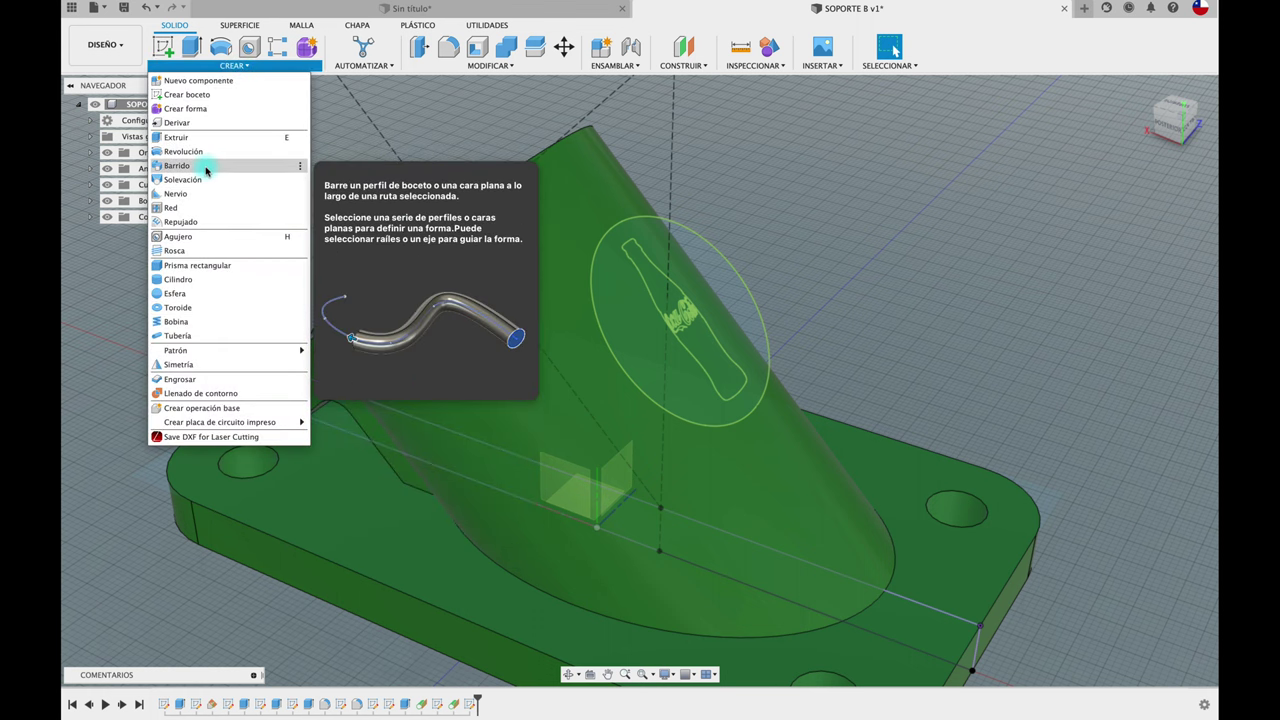
Step: Start an Emboss and select the five bottle-logo profiles: circle, swoosh and Coca-Cola lettering
{"action": "mouse_move", "coordinate": [181, 222]}
{"action": "left_click", "coordinate": [197, 222]}
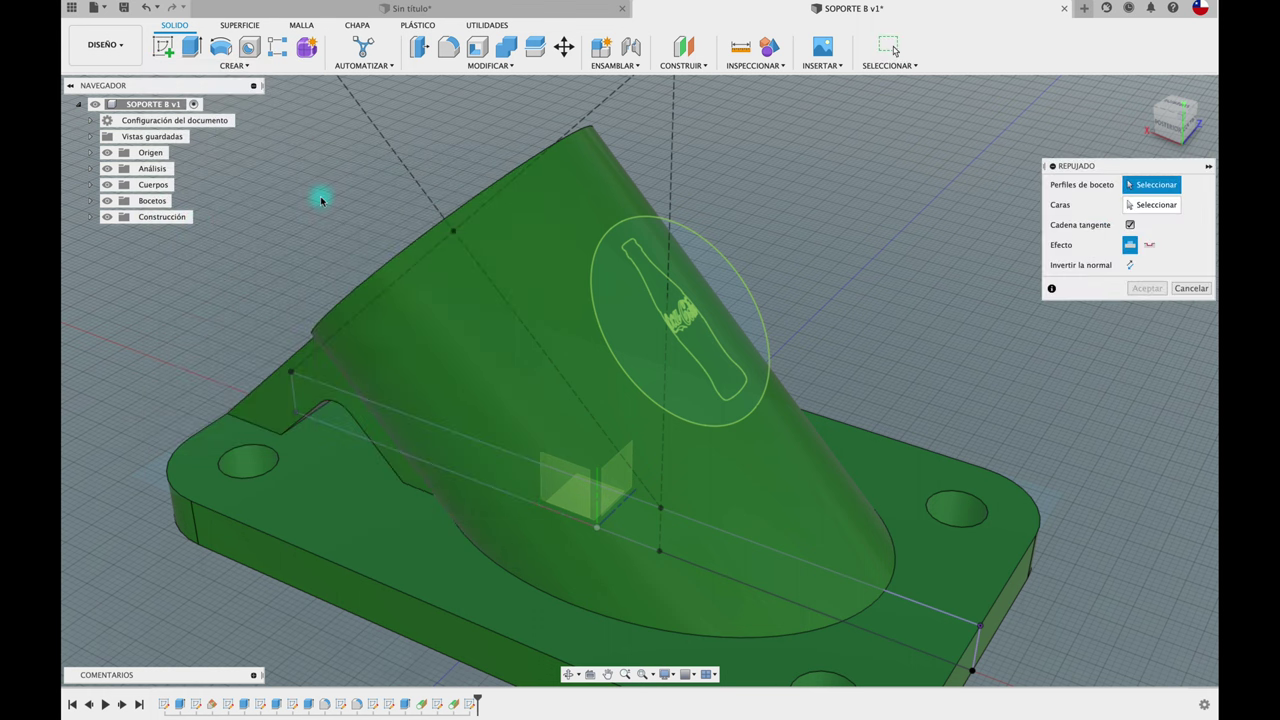
{"action": "scroll", "coordinate": [877, 211], "scroll_direction": "up", "scroll_amount": 2}
{"action": "scroll", "coordinate": [877, 211], "scroll_direction": "up", "scroll_amount": 2}
{"action": "scroll", "coordinate": [820, 226], "scroll_direction": "up", "scroll_amount": 2}
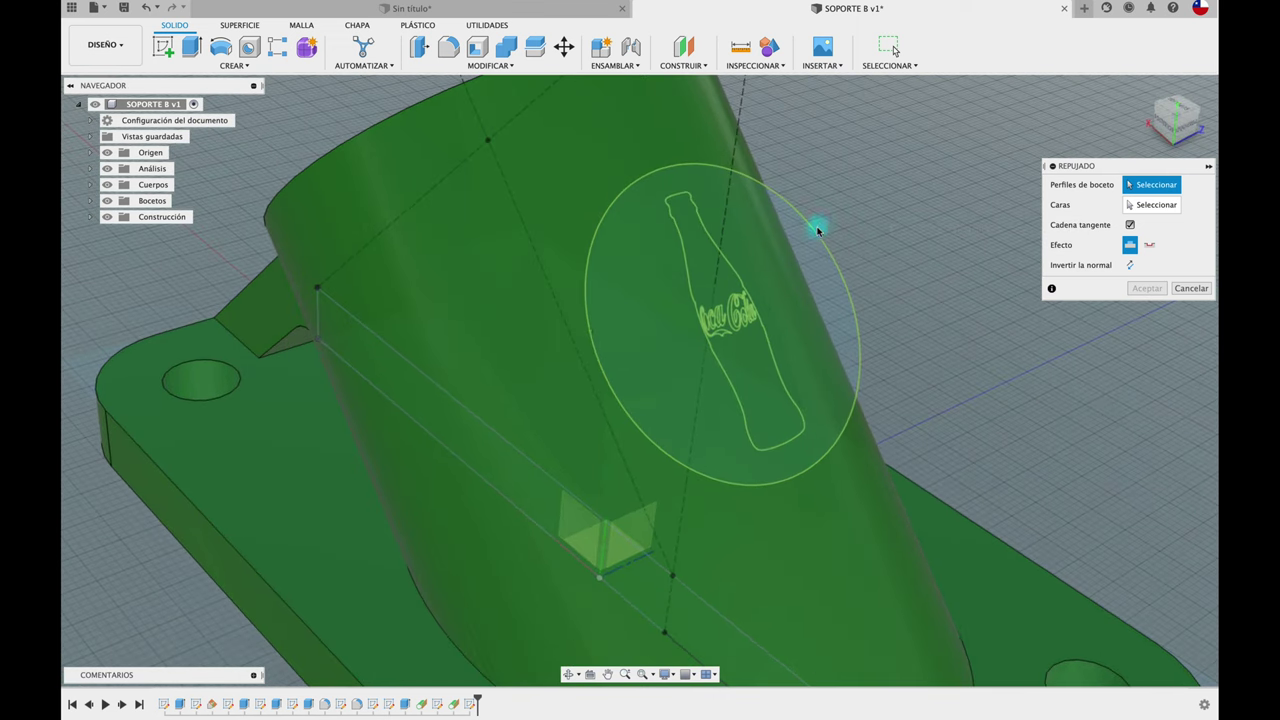
{"action": "left_click", "coordinate": [795, 255]}
{"action": "scroll", "coordinate": [943, 249], "scroll_direction": "up", "scroll_amount": 3}
{"action": "scroll", "coordinate": [943, 249], "scroll_direction": "up", "scroll_amount": 2}
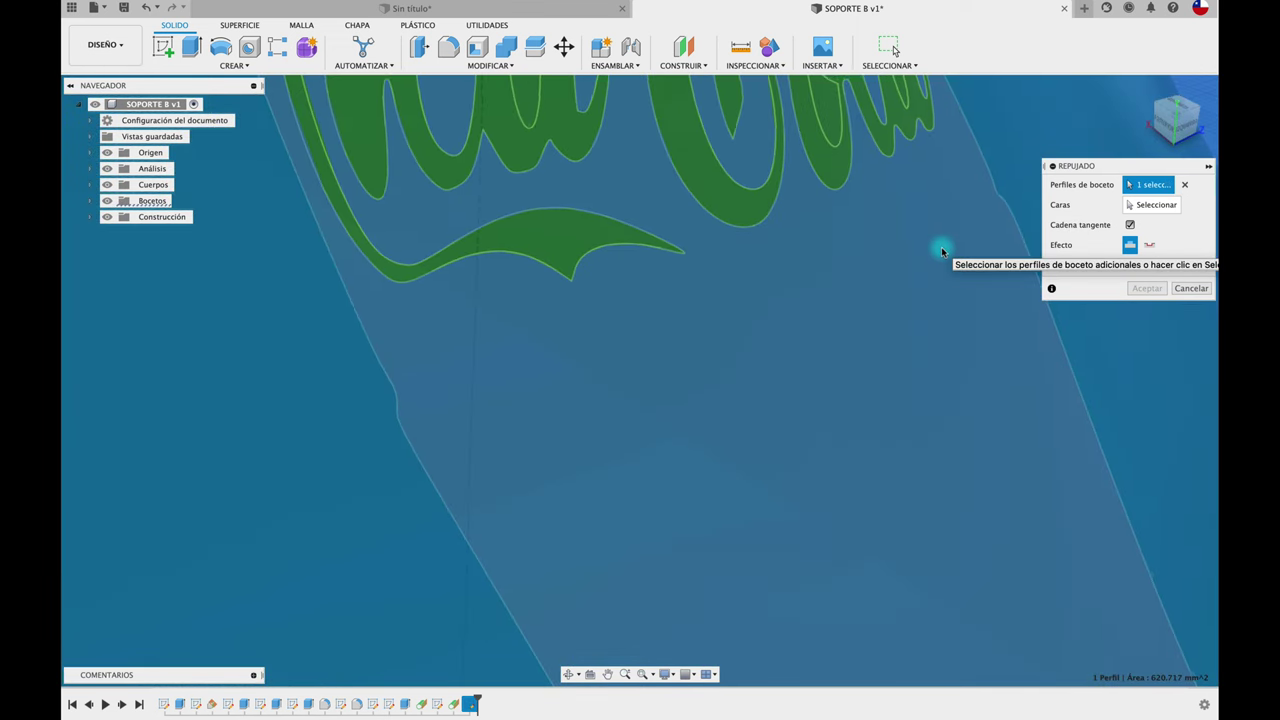
{"action": "left_click", "coordinate": [563, 343]}
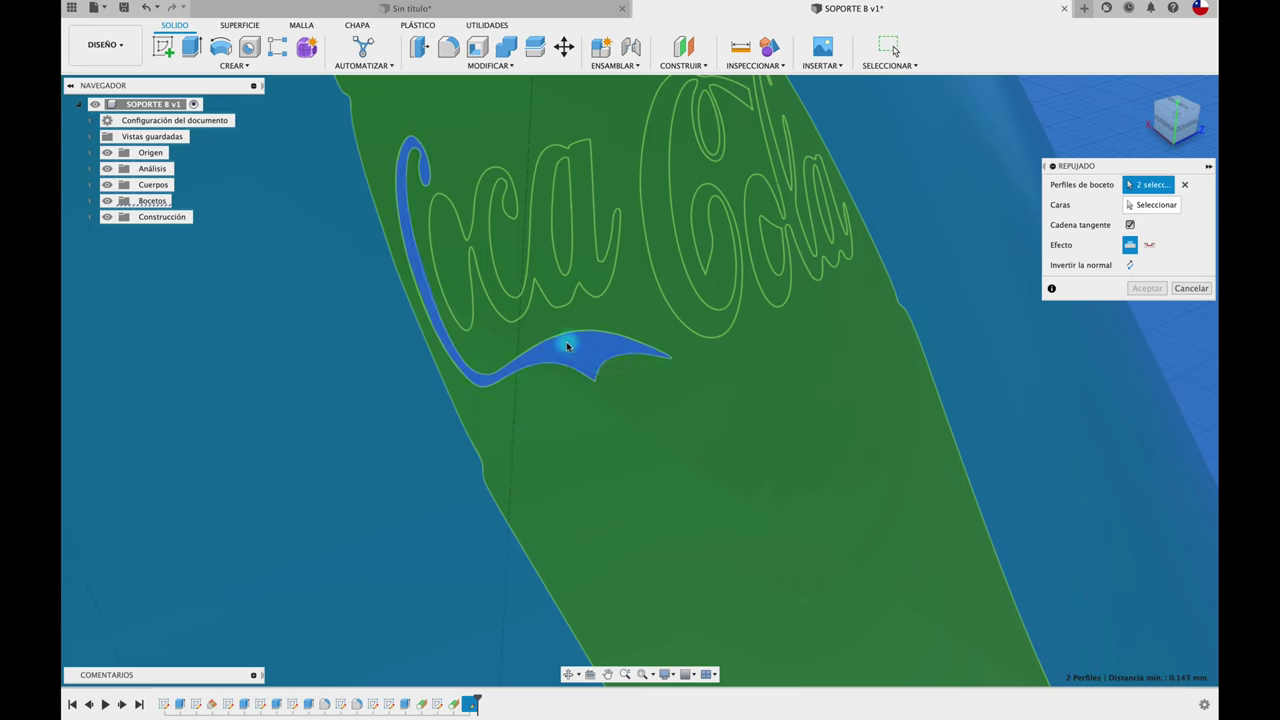
{"action": "left_click", "coordinate": [518, 313]}
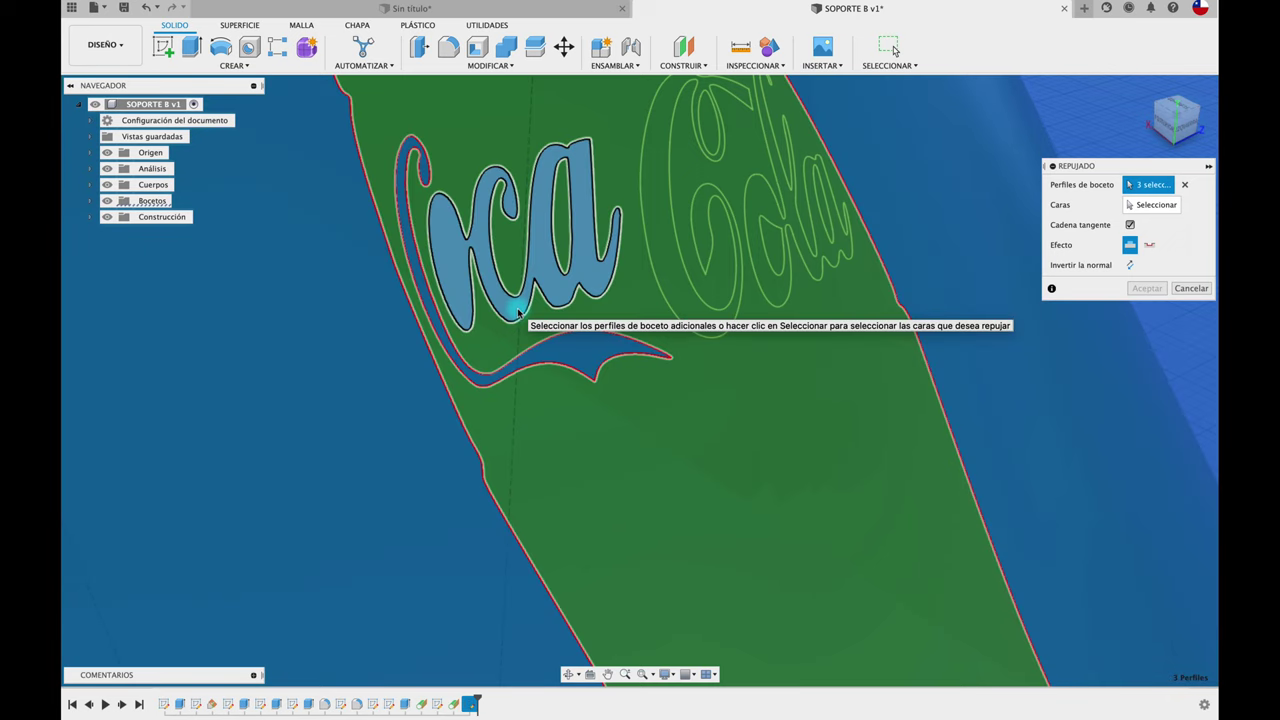
{"action": "left_click", "coordinate": [690, 310]}
{"action": "left_click", "coordinate": [776, 292]}
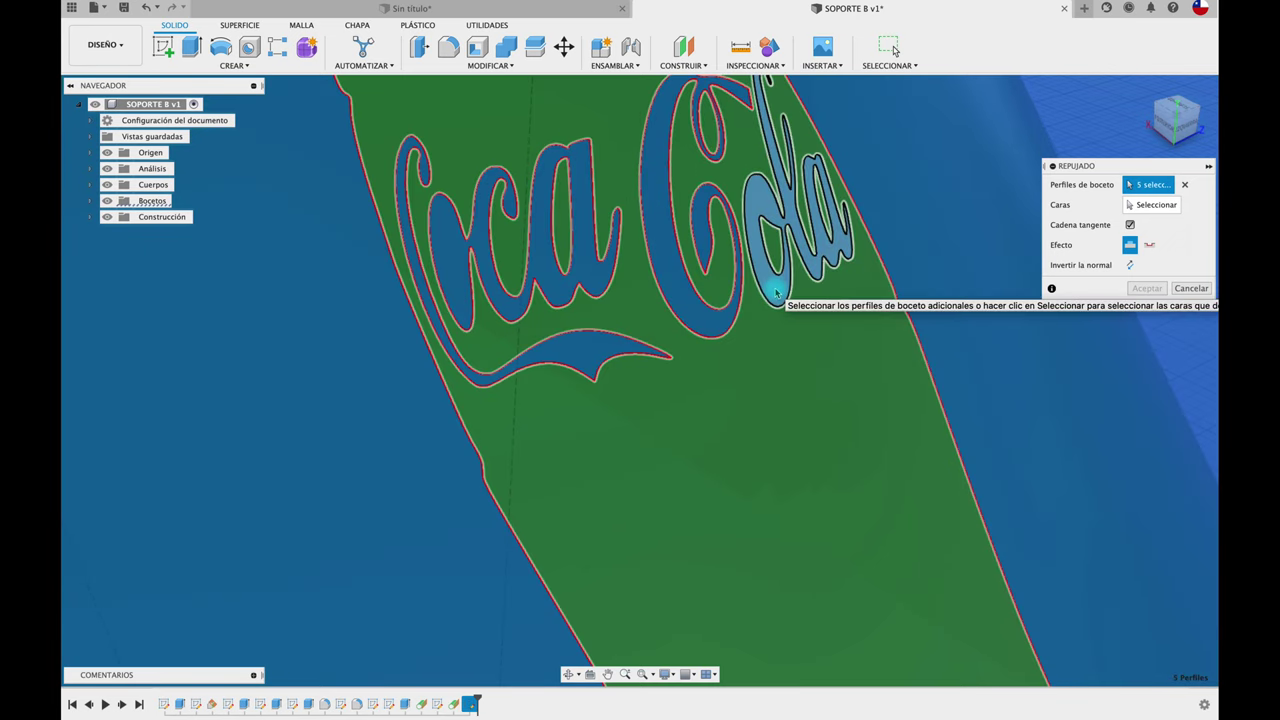
Step: Choose the inclined cylinder face of the support as the emboss target
{"action": "scroll", "coordinate": [776, 290], "scroll_direction": "down", "scroll_amount": 3}
{"action": "scroll", "coordinate": [816, 229], "scroll_direction": "down", "scroll_amount": 2}
{"action": "scroll", "coordinate": [816, 227], "scroll_direction": "down", "scroll_amount": 2}
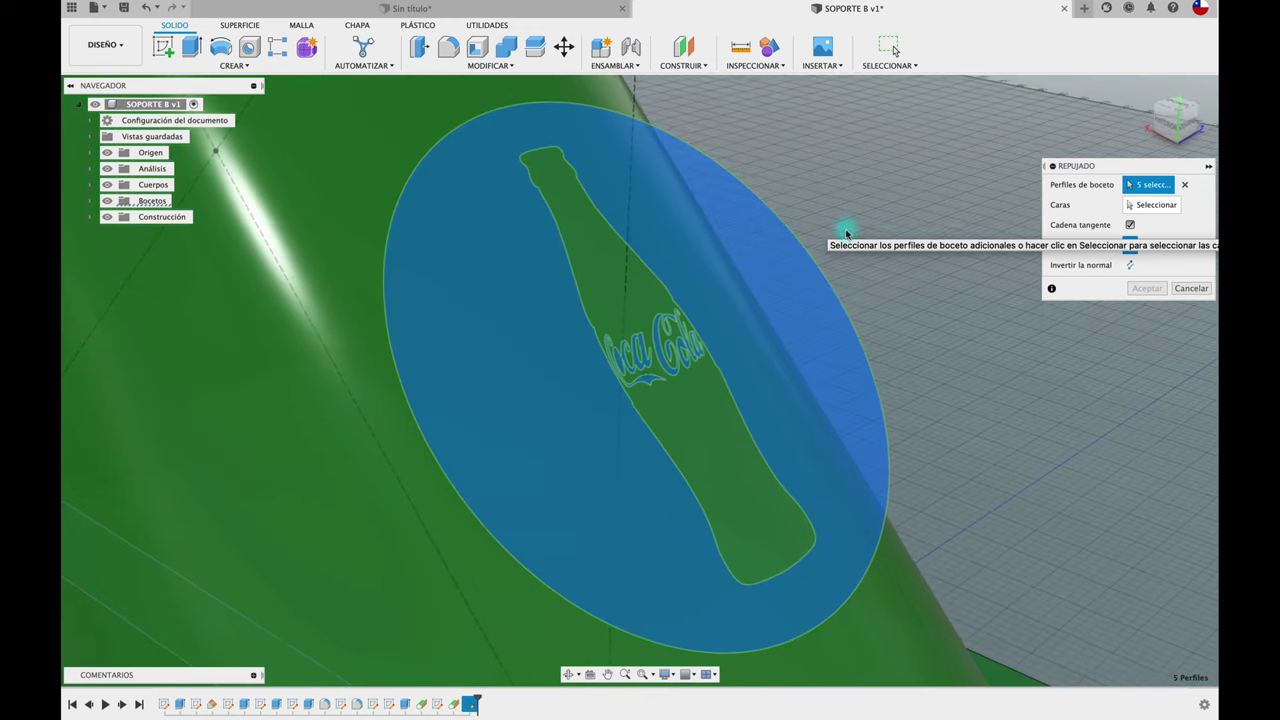
{"action": "middle_click_drag", "start_coordinate": [843, 229], "coordinate": [1118, 320], "text": "shift"}
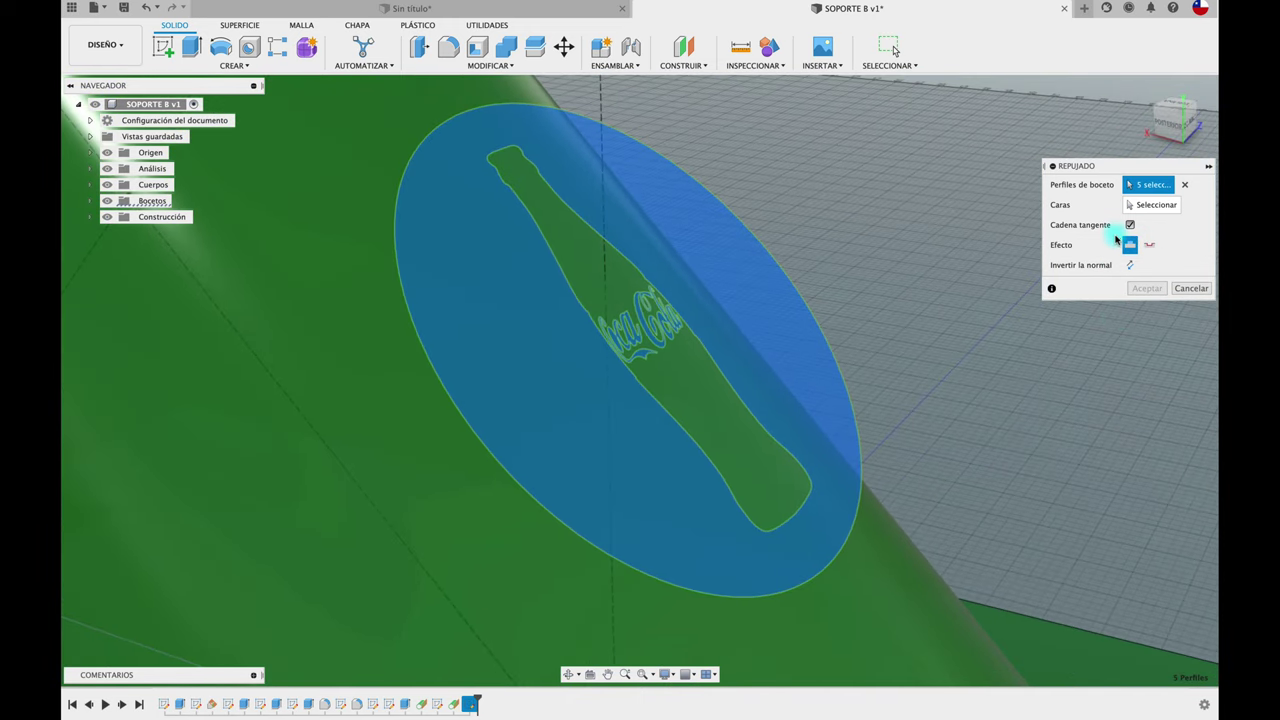
{"action": "left_click", "coordinate": [1140, 205]}
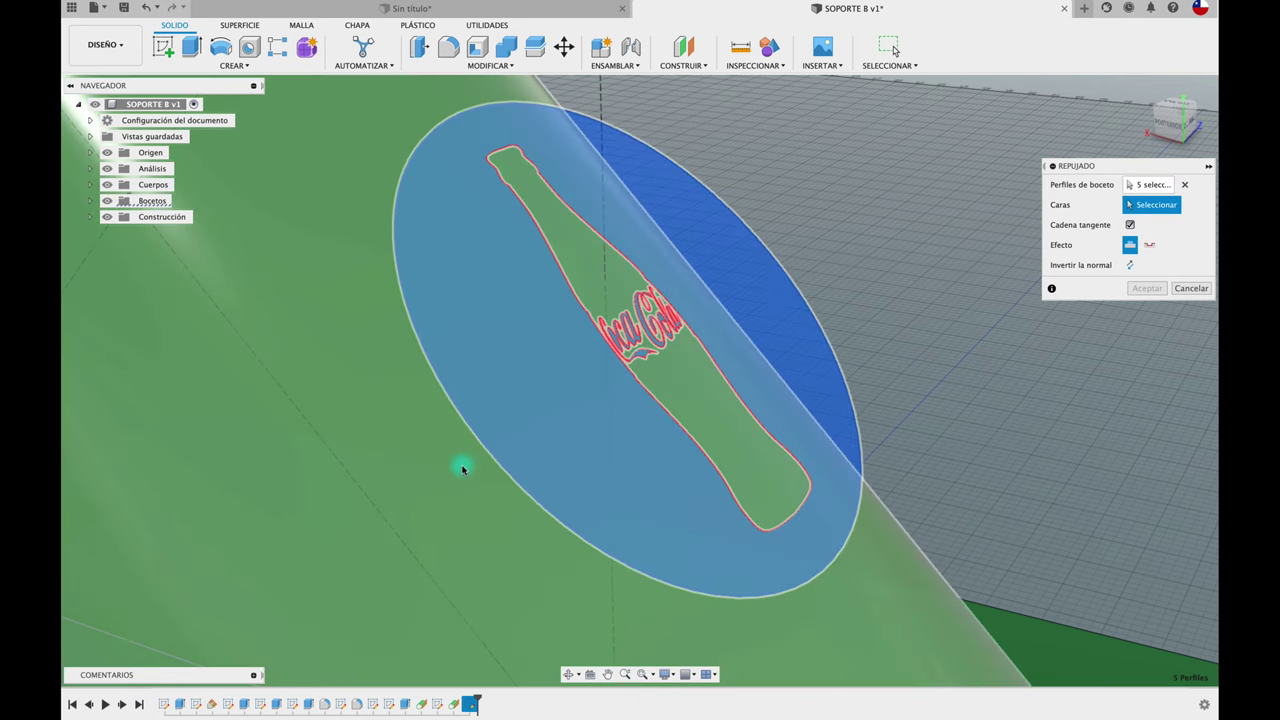
{"action": "left_click", "coordinate": [423, 486]}
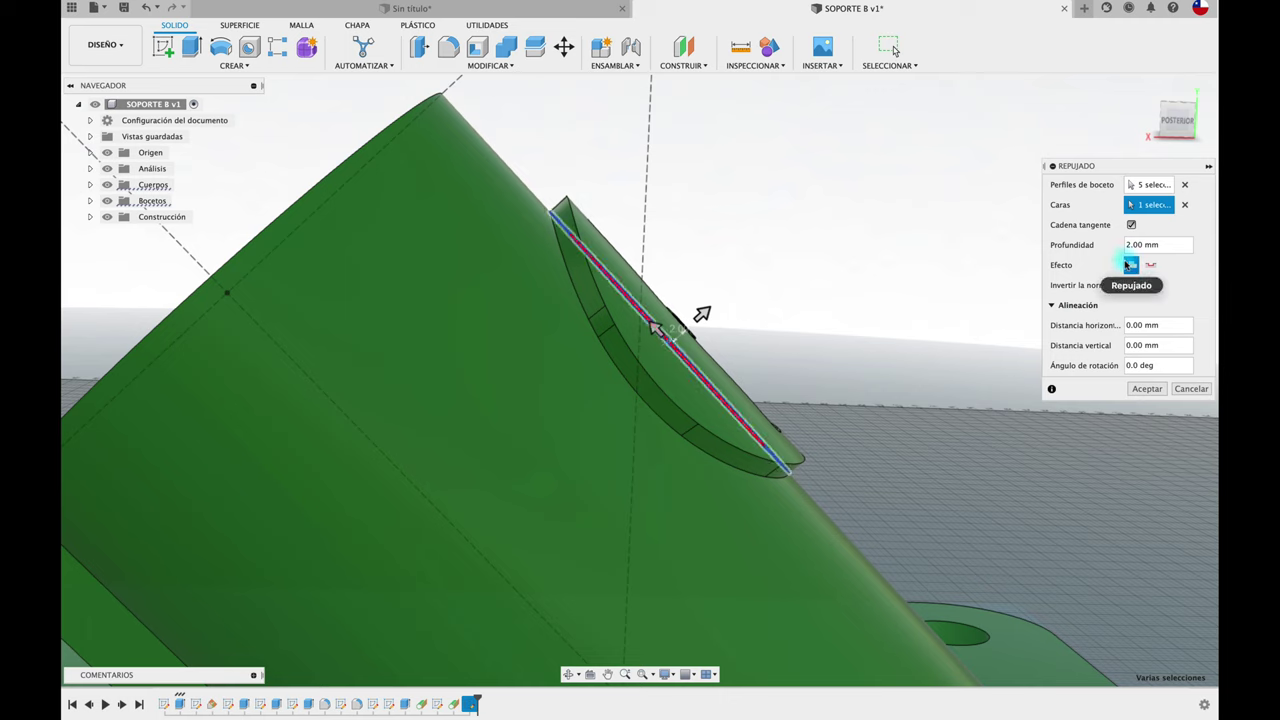
Step: Change the emboss depth from 2.00 mm to 0.5 mm
{"action": "left_click", "coordinate": [1161, 242]}
{"action": "left_click_drag", "start_coordinate": [1167, 245], "coordinate": [1085, 249]}
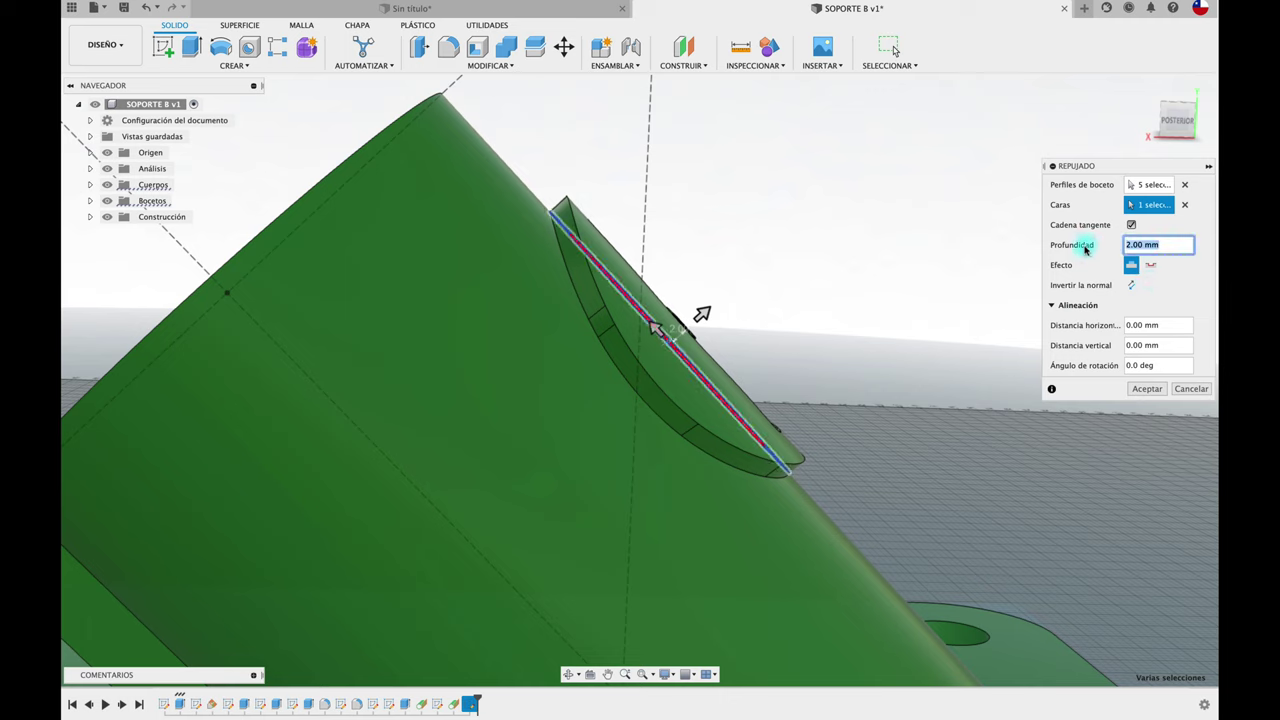
{"action": "type", "text": "0.5"}
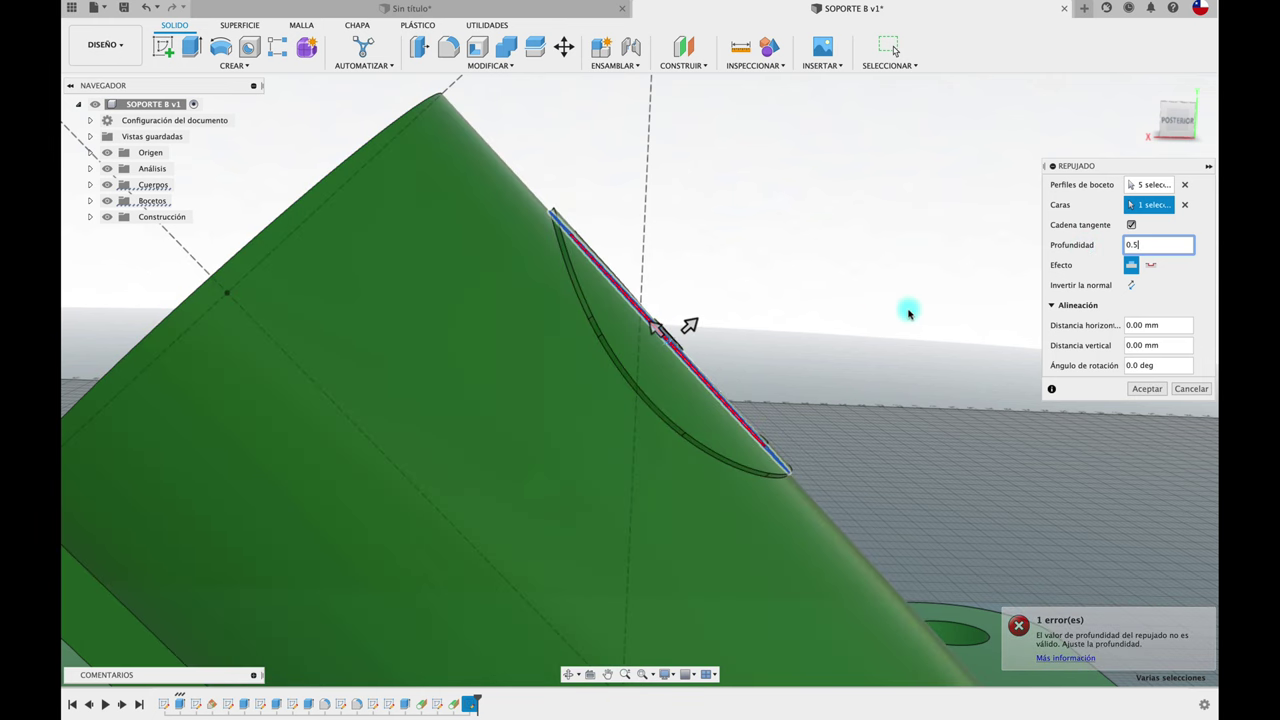
{"action": "scroll", "coordinate": [906, 310], "scroll_direction": "down", "scroll_amount": 3}
{"action": "scroll", "coordinate": [909, 312], "scroll_direction": "down", "scroll_amount": 3}
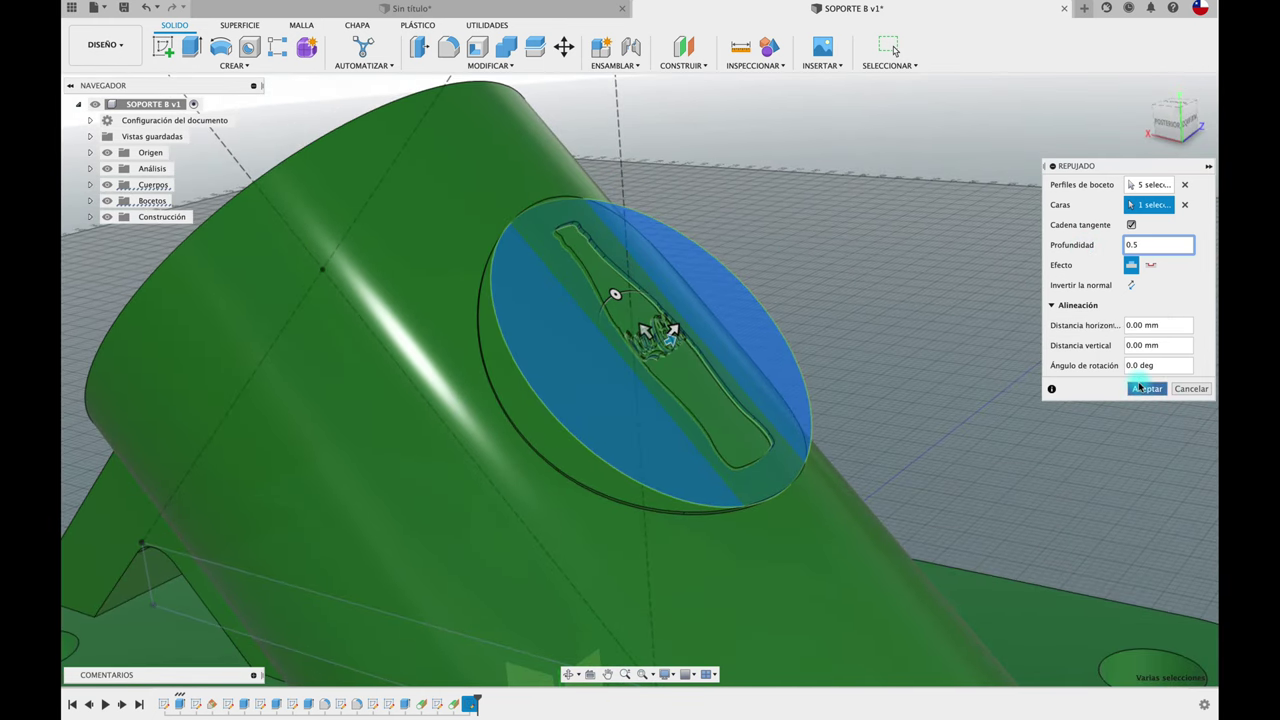
{"action": "left_click", "coordinate": [1147, 390]}
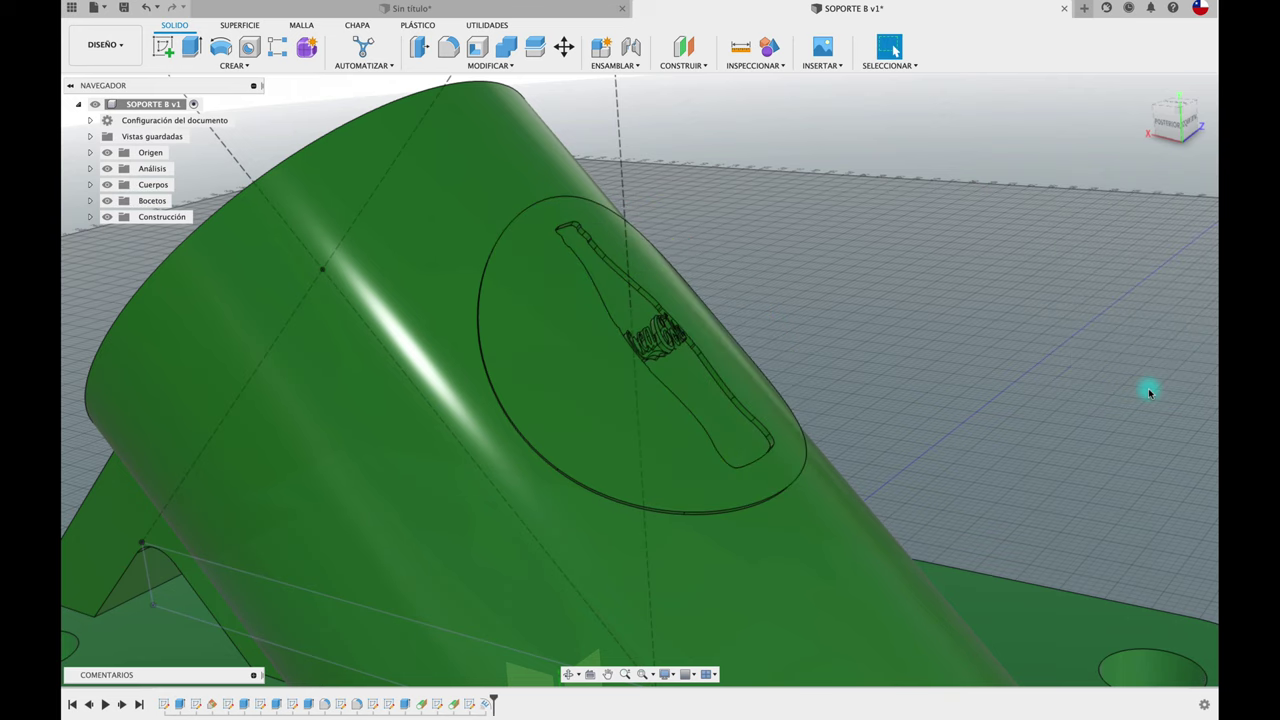
{"action": "scroll", "coordinate": [955, 325], "scroll_direction": "up", "scroll_amount": 5}
{"action": "scroll", "coordinate": [955, 328], "scroll_direction": "down", "scroll_amount": 3, "text": "shift"}
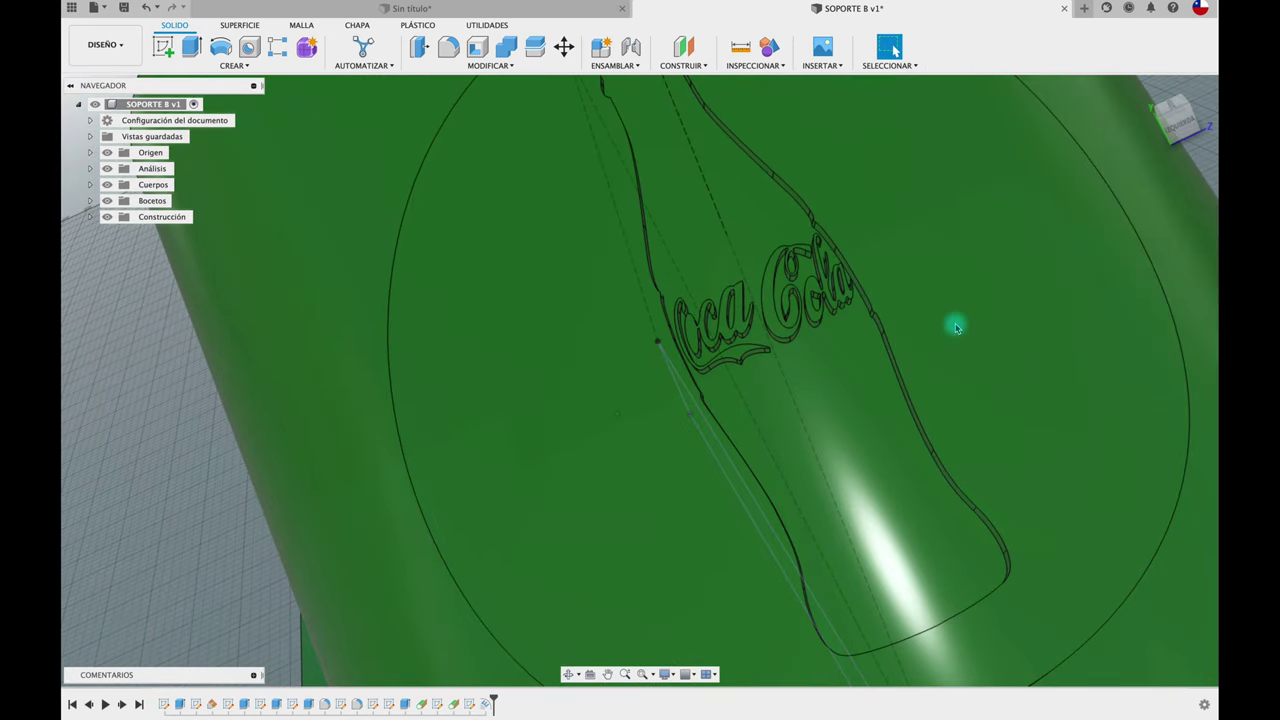
{"action": "scroll", "coordinate": [955, 328], "scroll_direction": "down", "scroll_amount": 3, "text": "shift"}
{"action": "scroll", "coordinate": [955, 328], "scroll_direction": "down", "scroll_amount": 5, "text": "shift"}
{"action": "scroll", "coordinate": [955, 327], "scroll_direction": "down", "scroll_amount": 3, "text": "shift"}
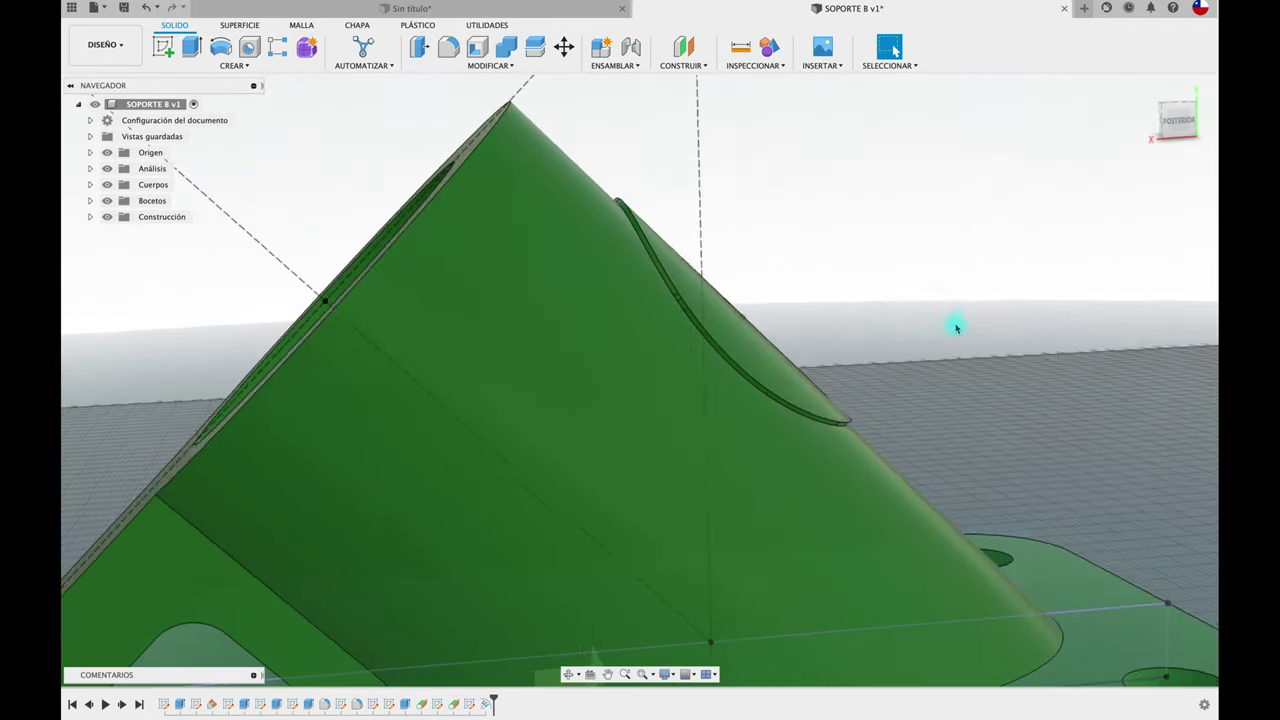
{"action": "scroll", "coordinate": [955, 327], "scroll_direction": "down", "scroll_amount": 3, "text": "shift"}
{"action": "scroll", "coordinate": [955, 327], "scroll_direction": "down", "scroll_amount": 3, "text": "shift"}
{"action": "scroll", "coordinate": [955, 327], "scroll_direction": "down", "scroll_amount": 3, "text": "shift"}
{"action": "scroll", "coordinate": [955, 327], "scroll_direction": "down", "scroll_amount": 3, "text": "shift"}
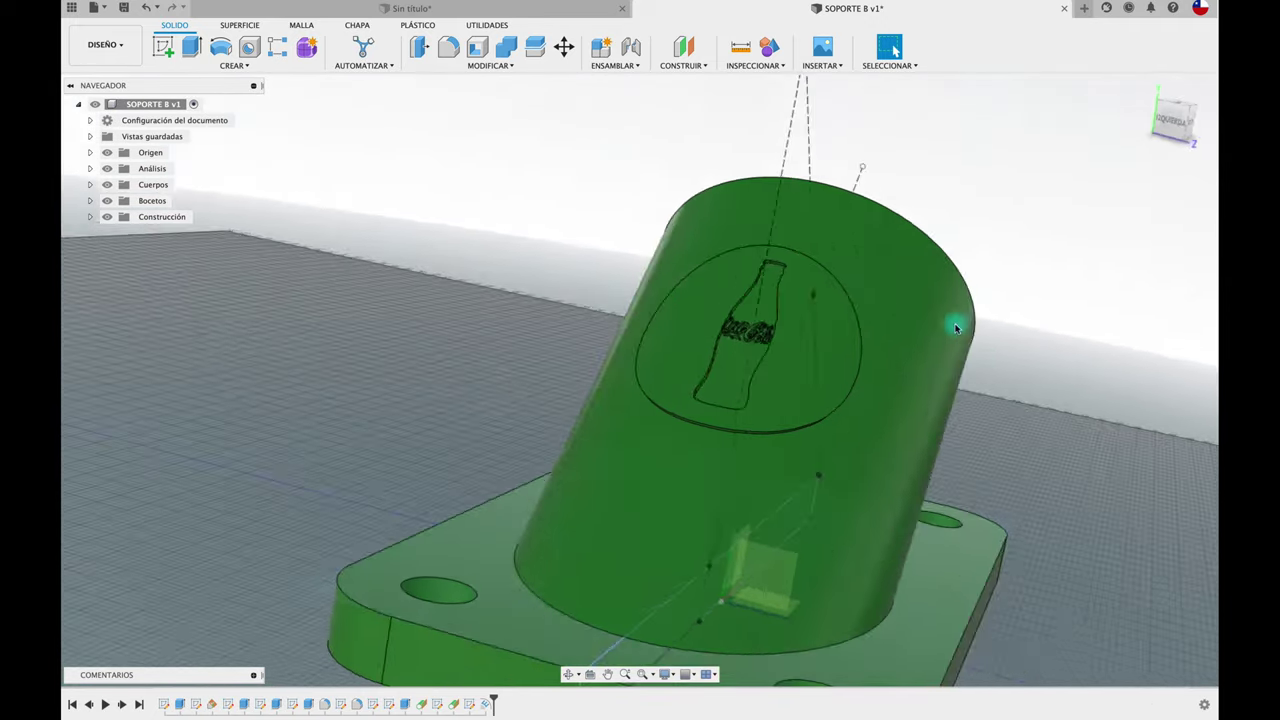
{"action": "scroll", "coordinate": [957, 323], "scroll_direction": "down", "scroll_amount": 3, "text": "shift"}
{"action": "scroll", "coordinate": [709, 289], "scroll_direction": "down", "scroll_amount": 3, "text": "shift"}
{"action": "scroll", "coordinate": [860, 260], "scroll_direction": "down", "scroll_amount": 3, "text": "shift"}
{"action": "scroll", "coordinate": [864, 263], "scroll_direction": "down", "scroll_amount": 3, "text": "shift"}
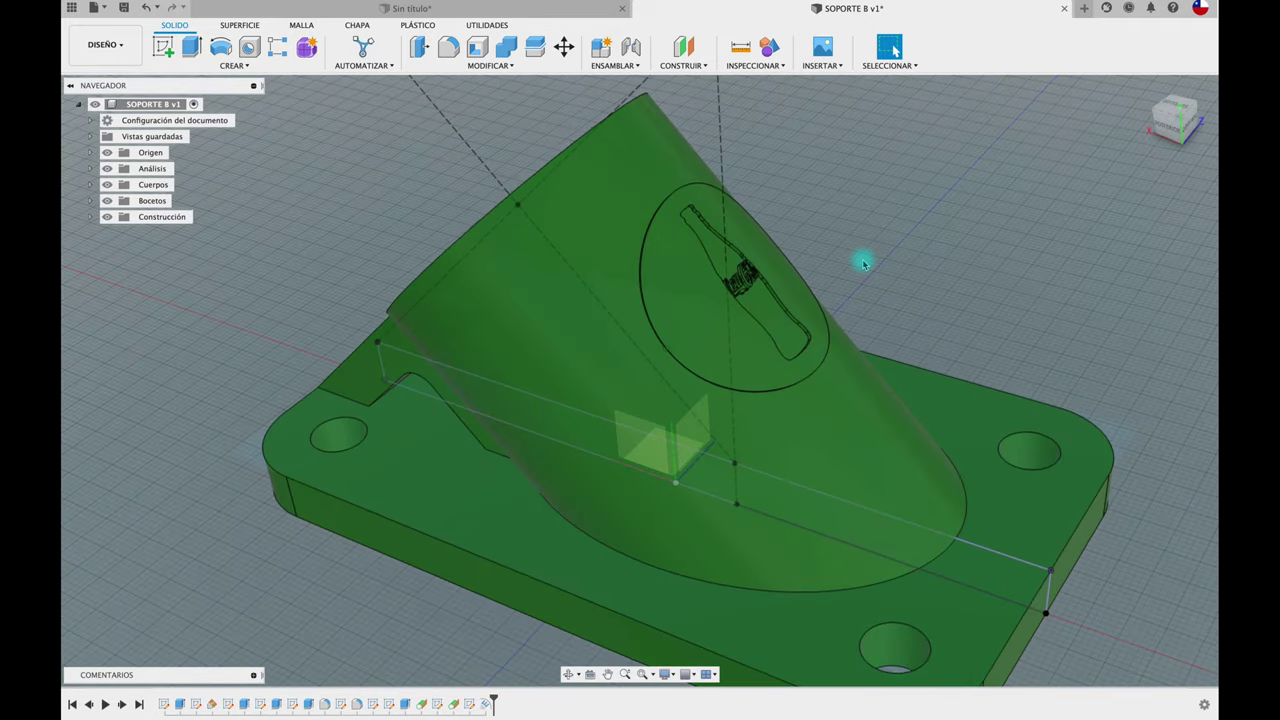
{"action": "scroll", "coordinate": [864, 263], "scroll_direction": "down", "scroll_amount": 2, "text": "shift"}
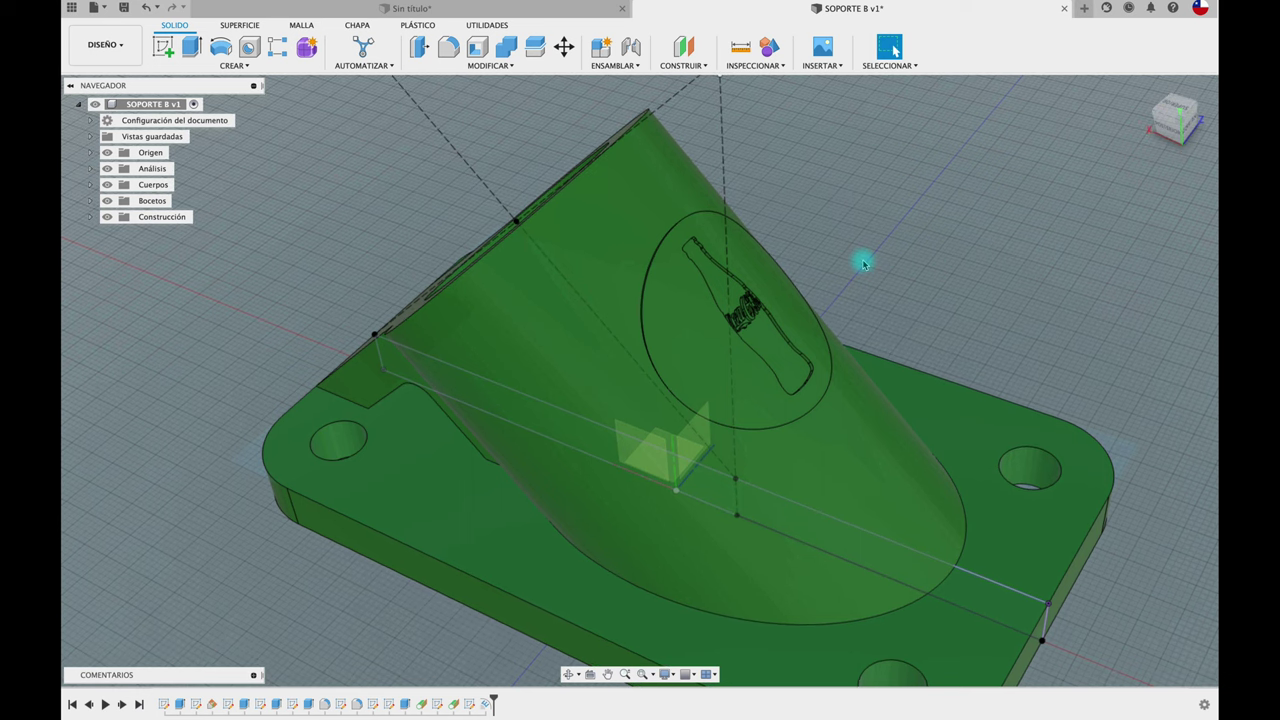